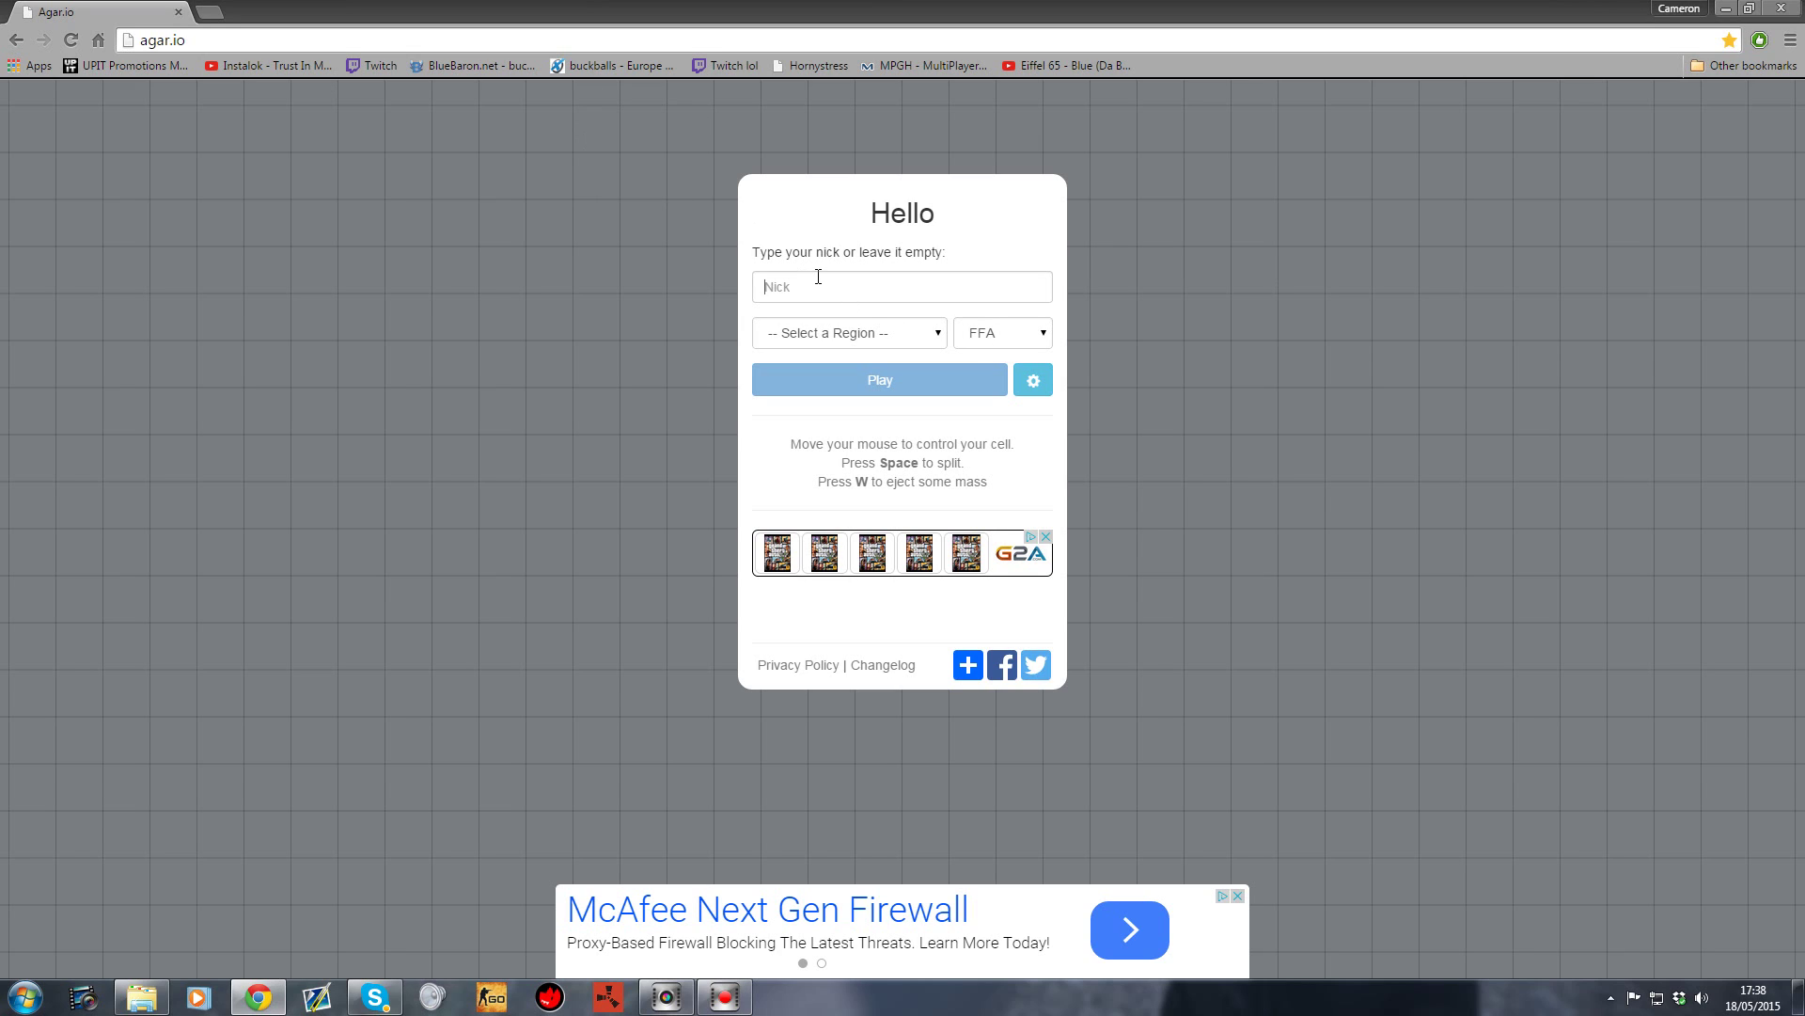
- Set the nick to Buckballs, select the Europe region and start an FFA game
click(878, 286)
click(791, 282)
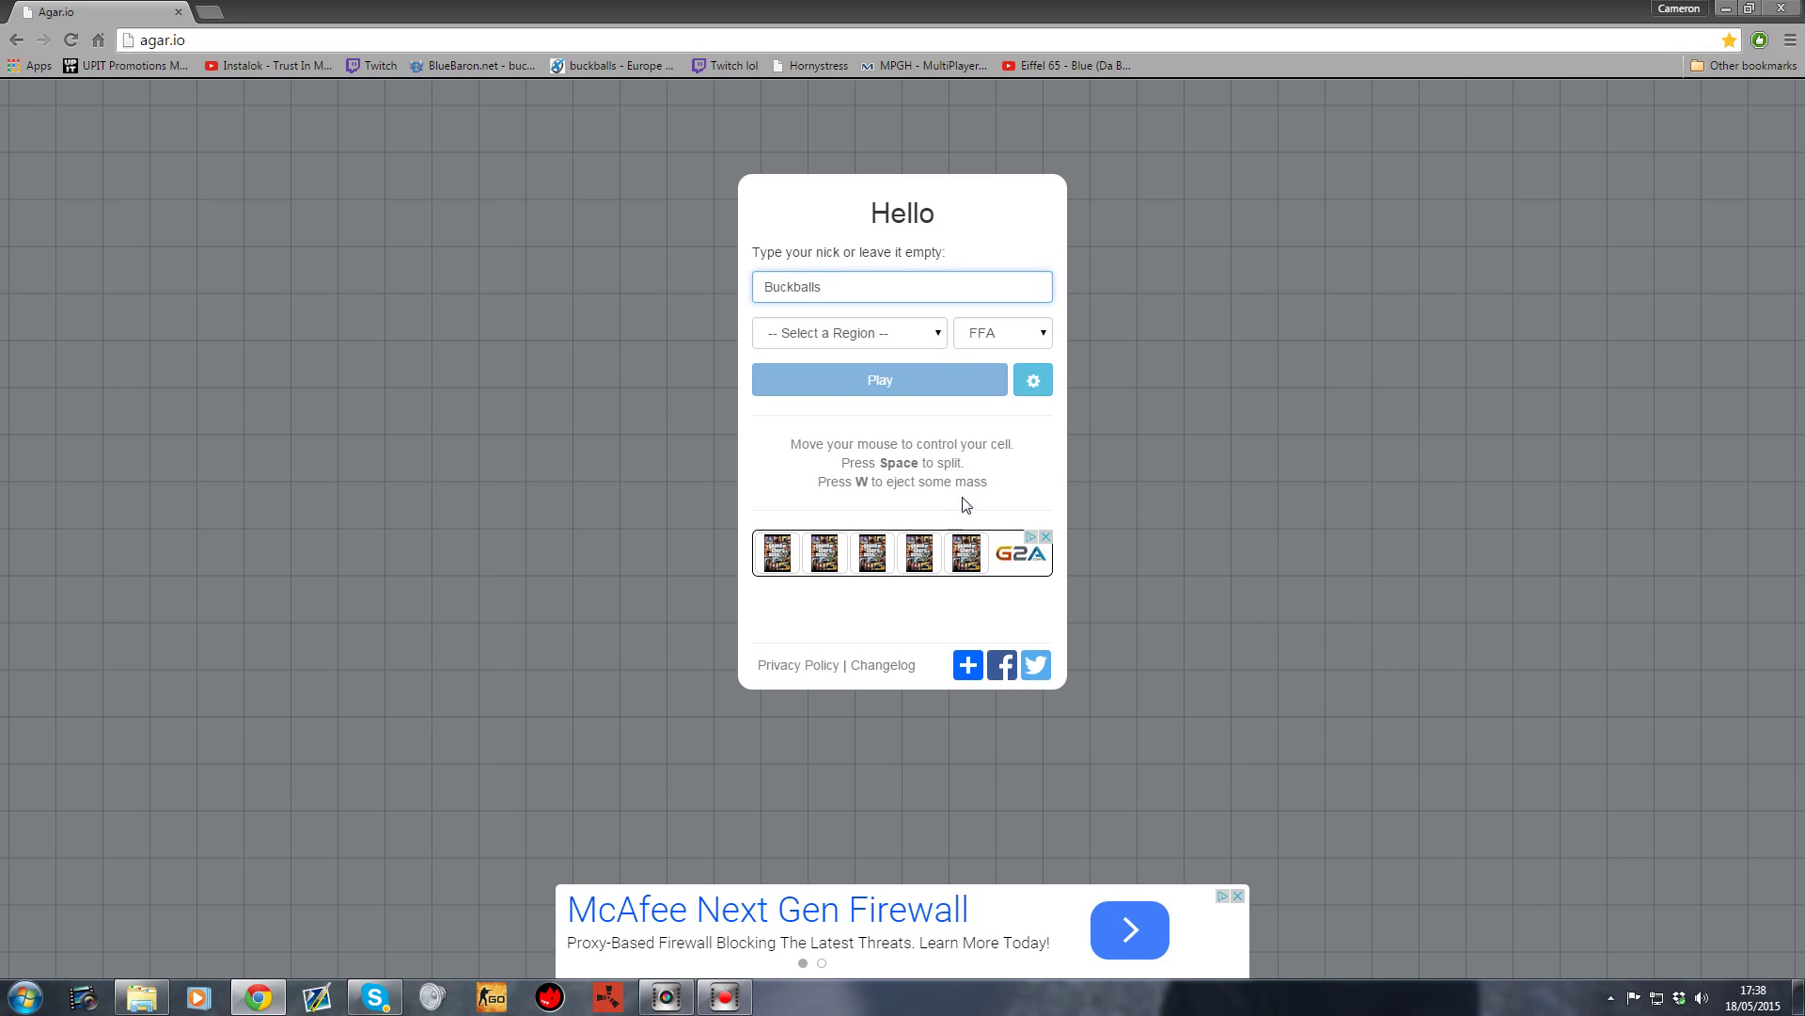
click(851, 332)
click(851, 399)
click(944, 378)
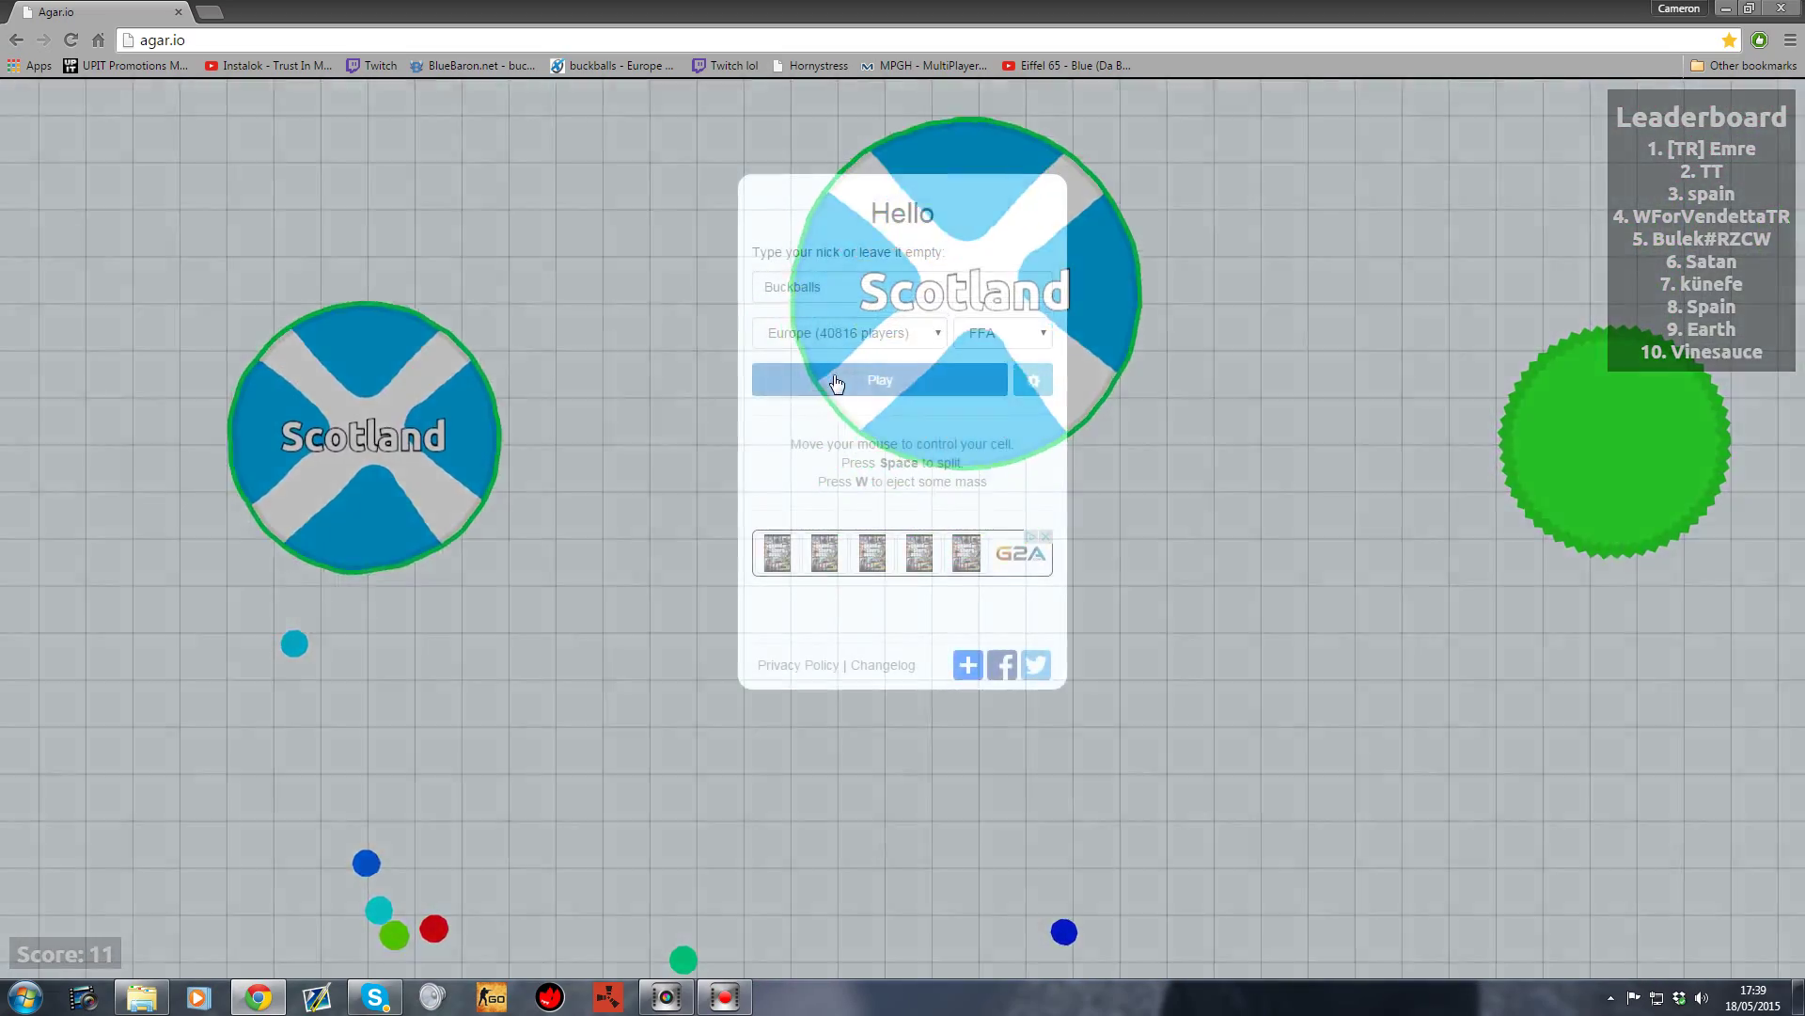
click(837, 378)
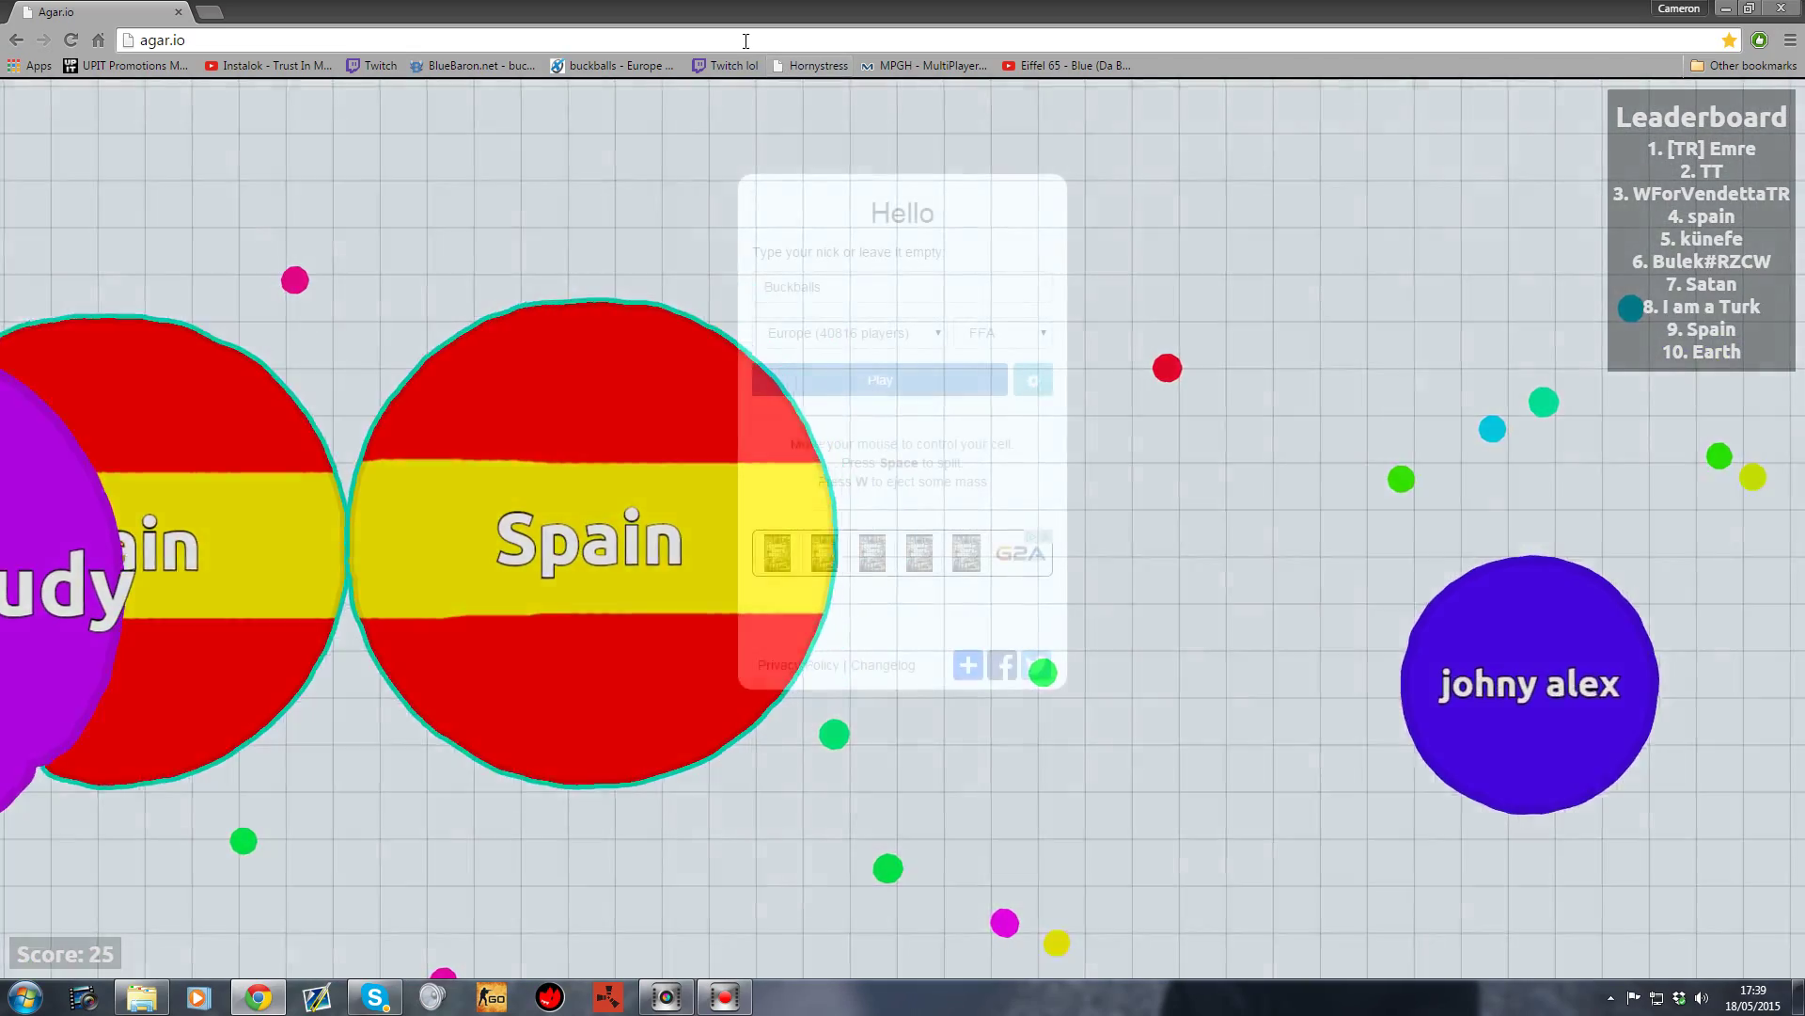
- Search the web for "greecemonkey"
click(746, 40)
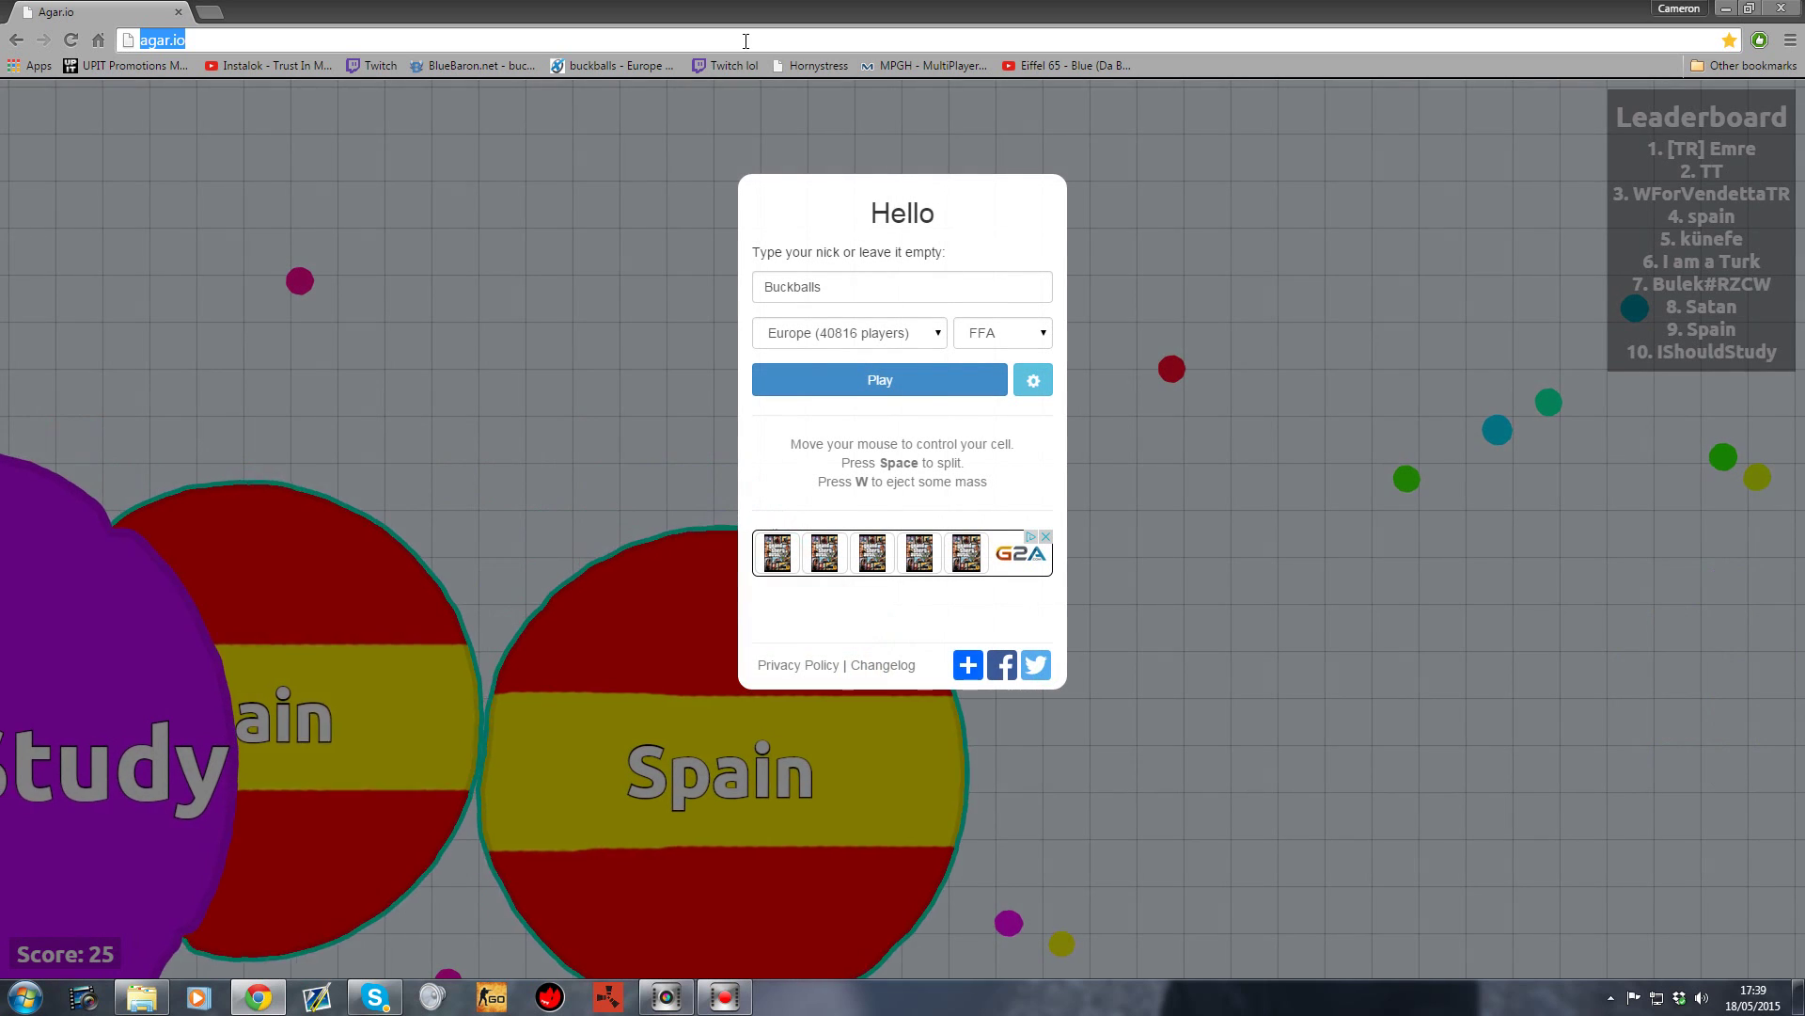
text(greecem)
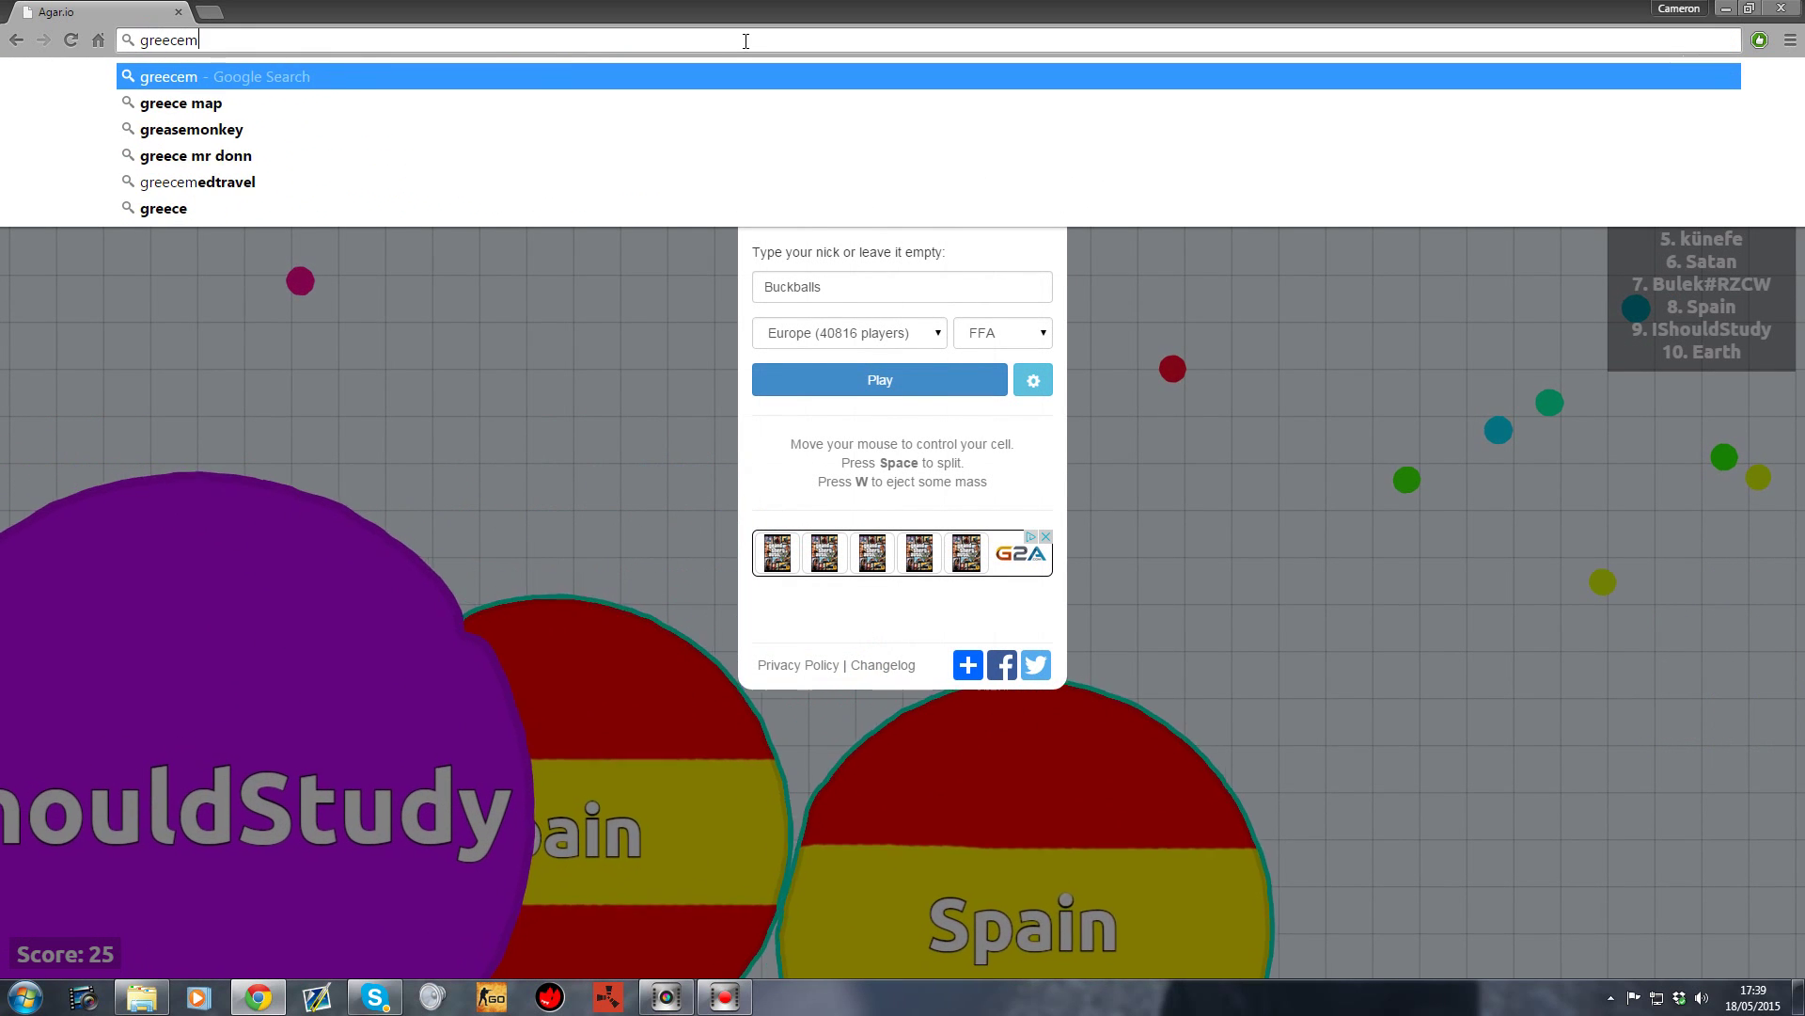
text(onkey)
key(Return)
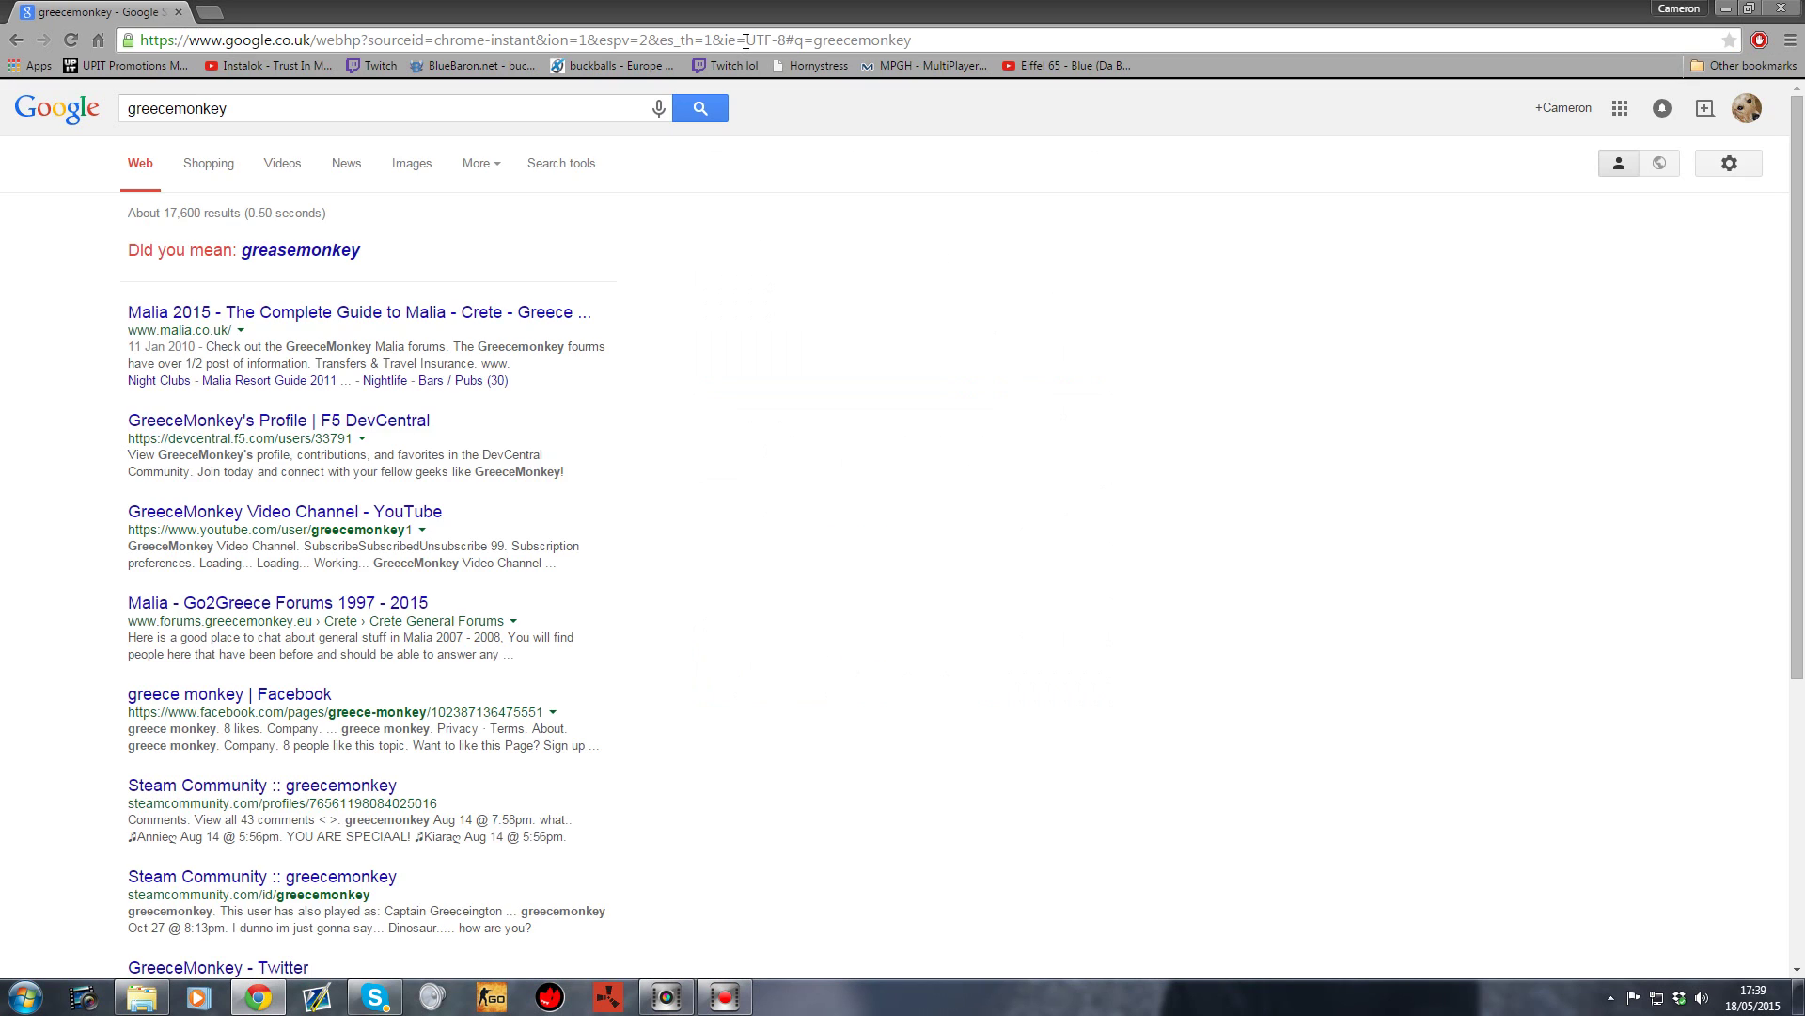
- Search Google for "tampermonkey" and open the tampermonkey.net result
click(342, 109)
key(BackSpace)
key(BackSpace)
text(tam)
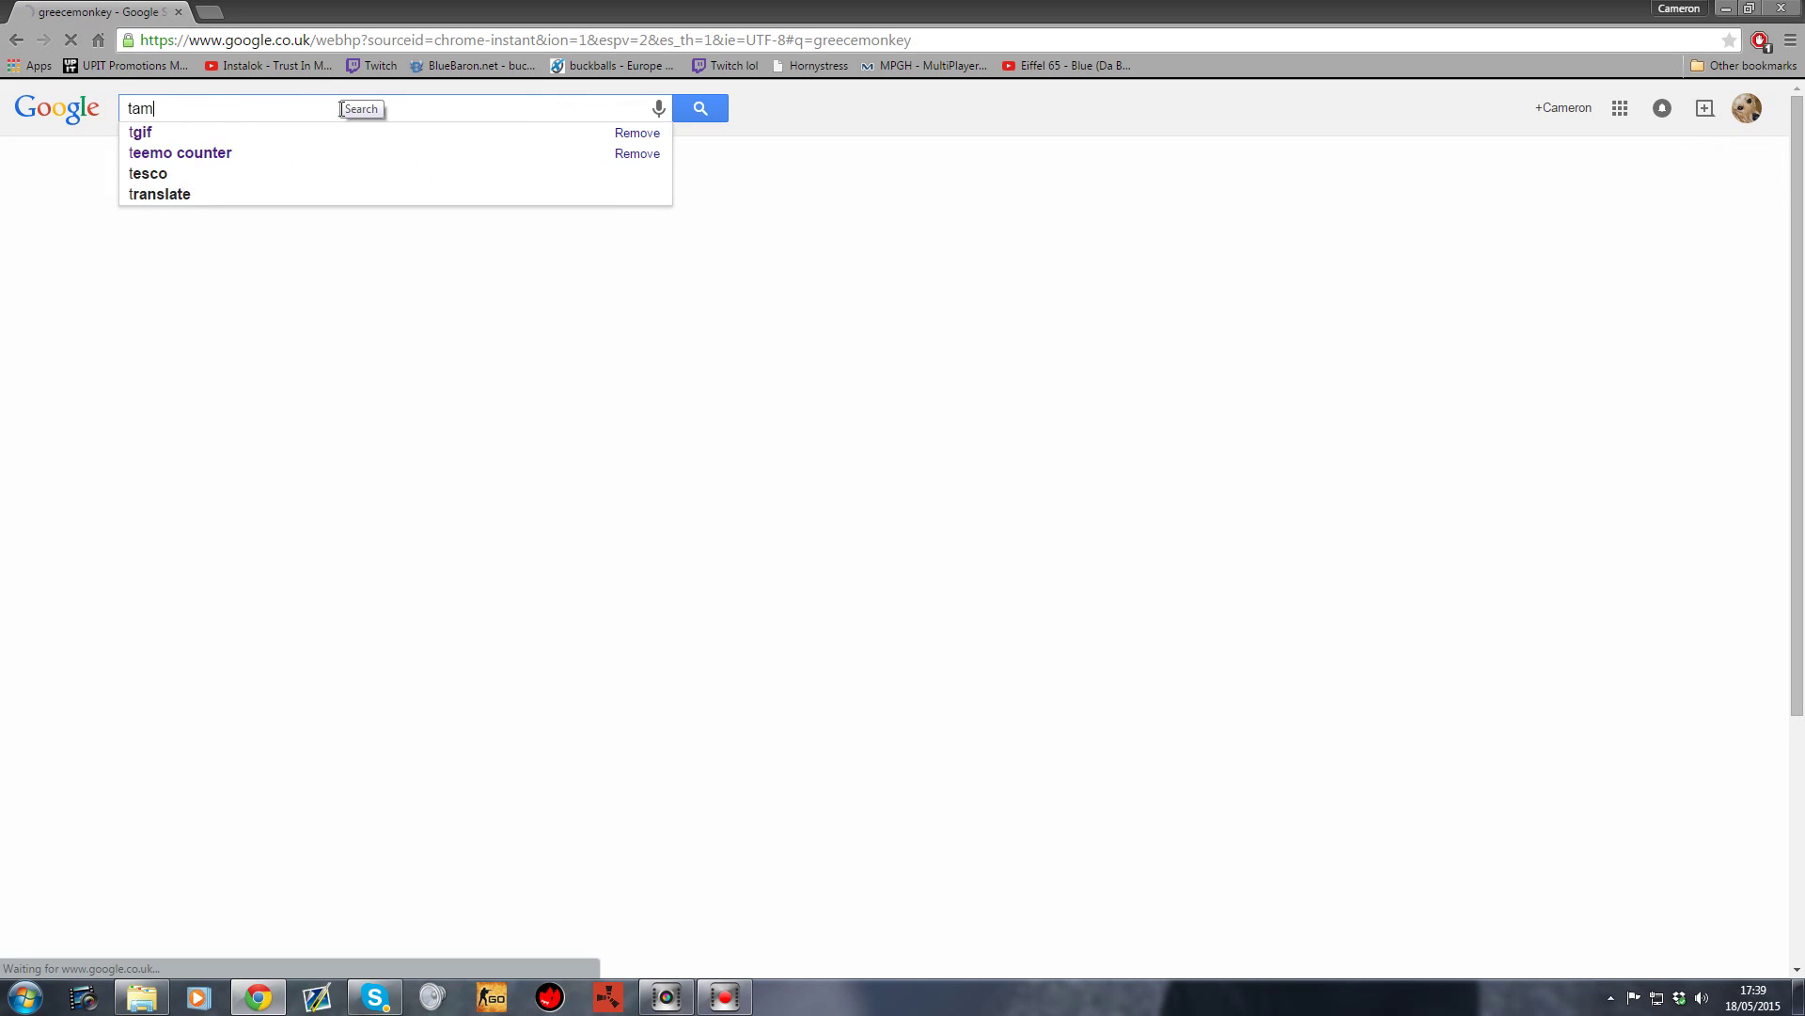
text(permonkey)
key(Return)
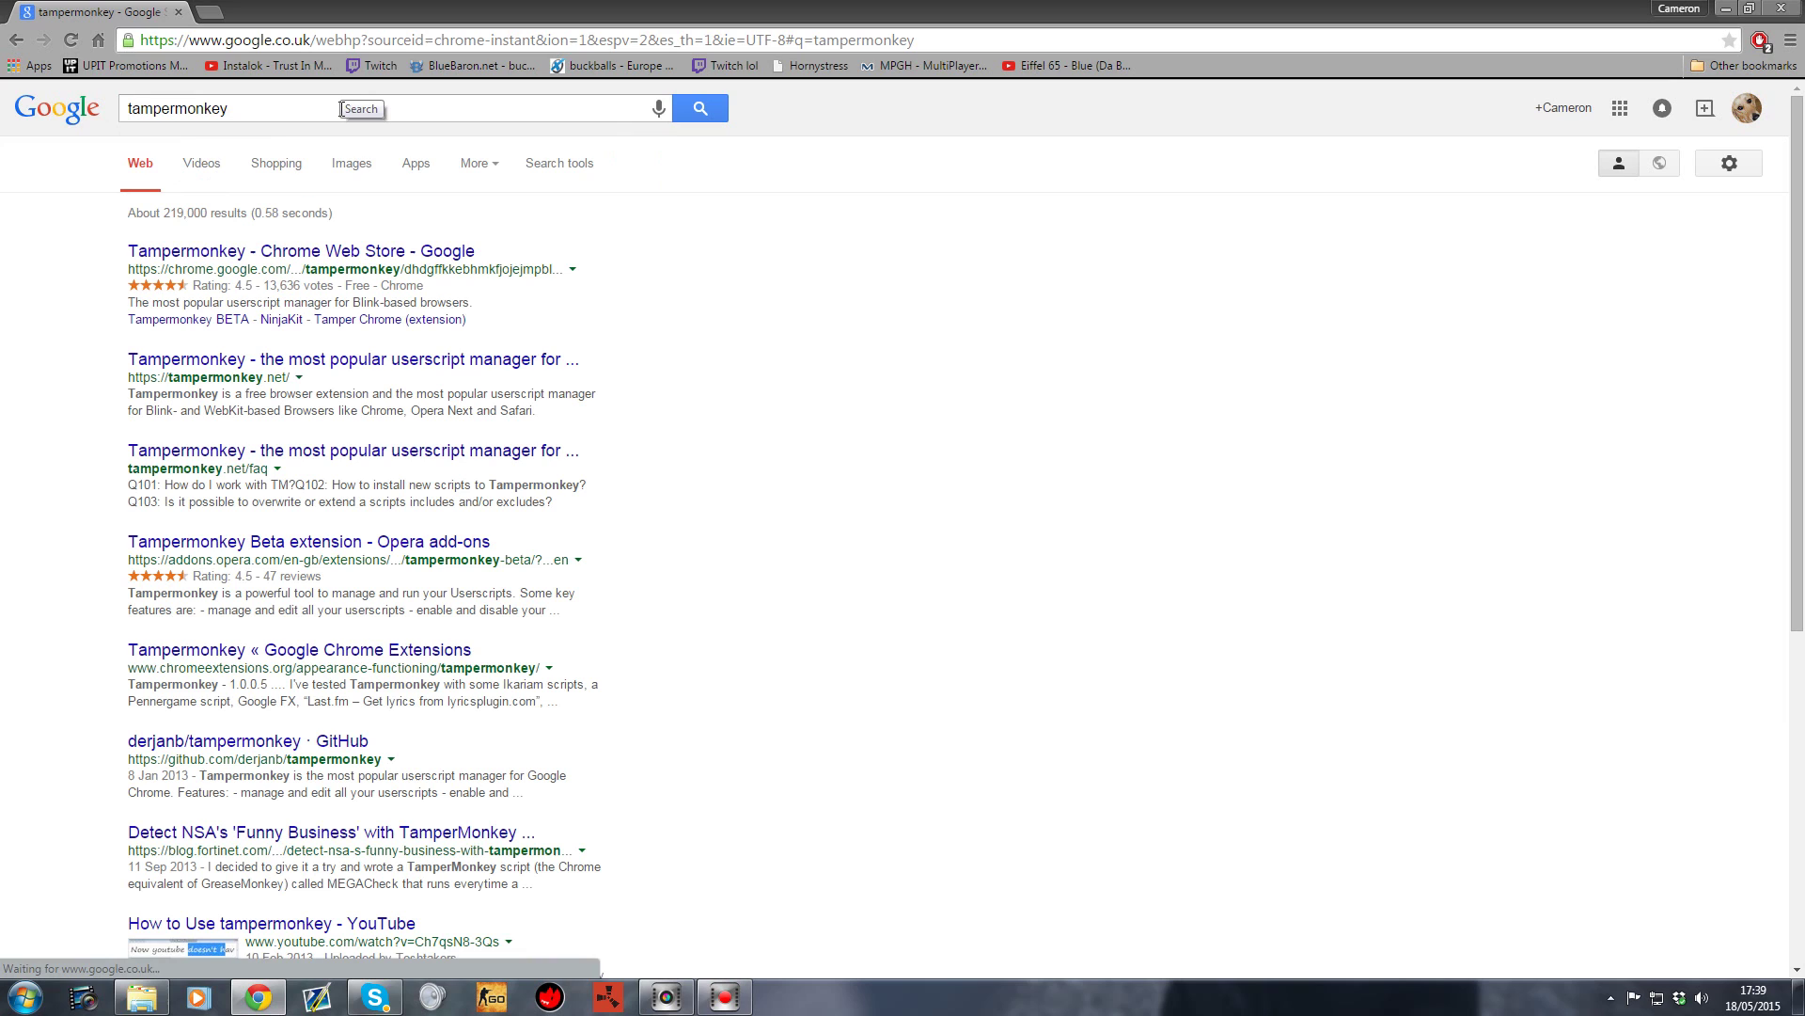
click(440, 367)
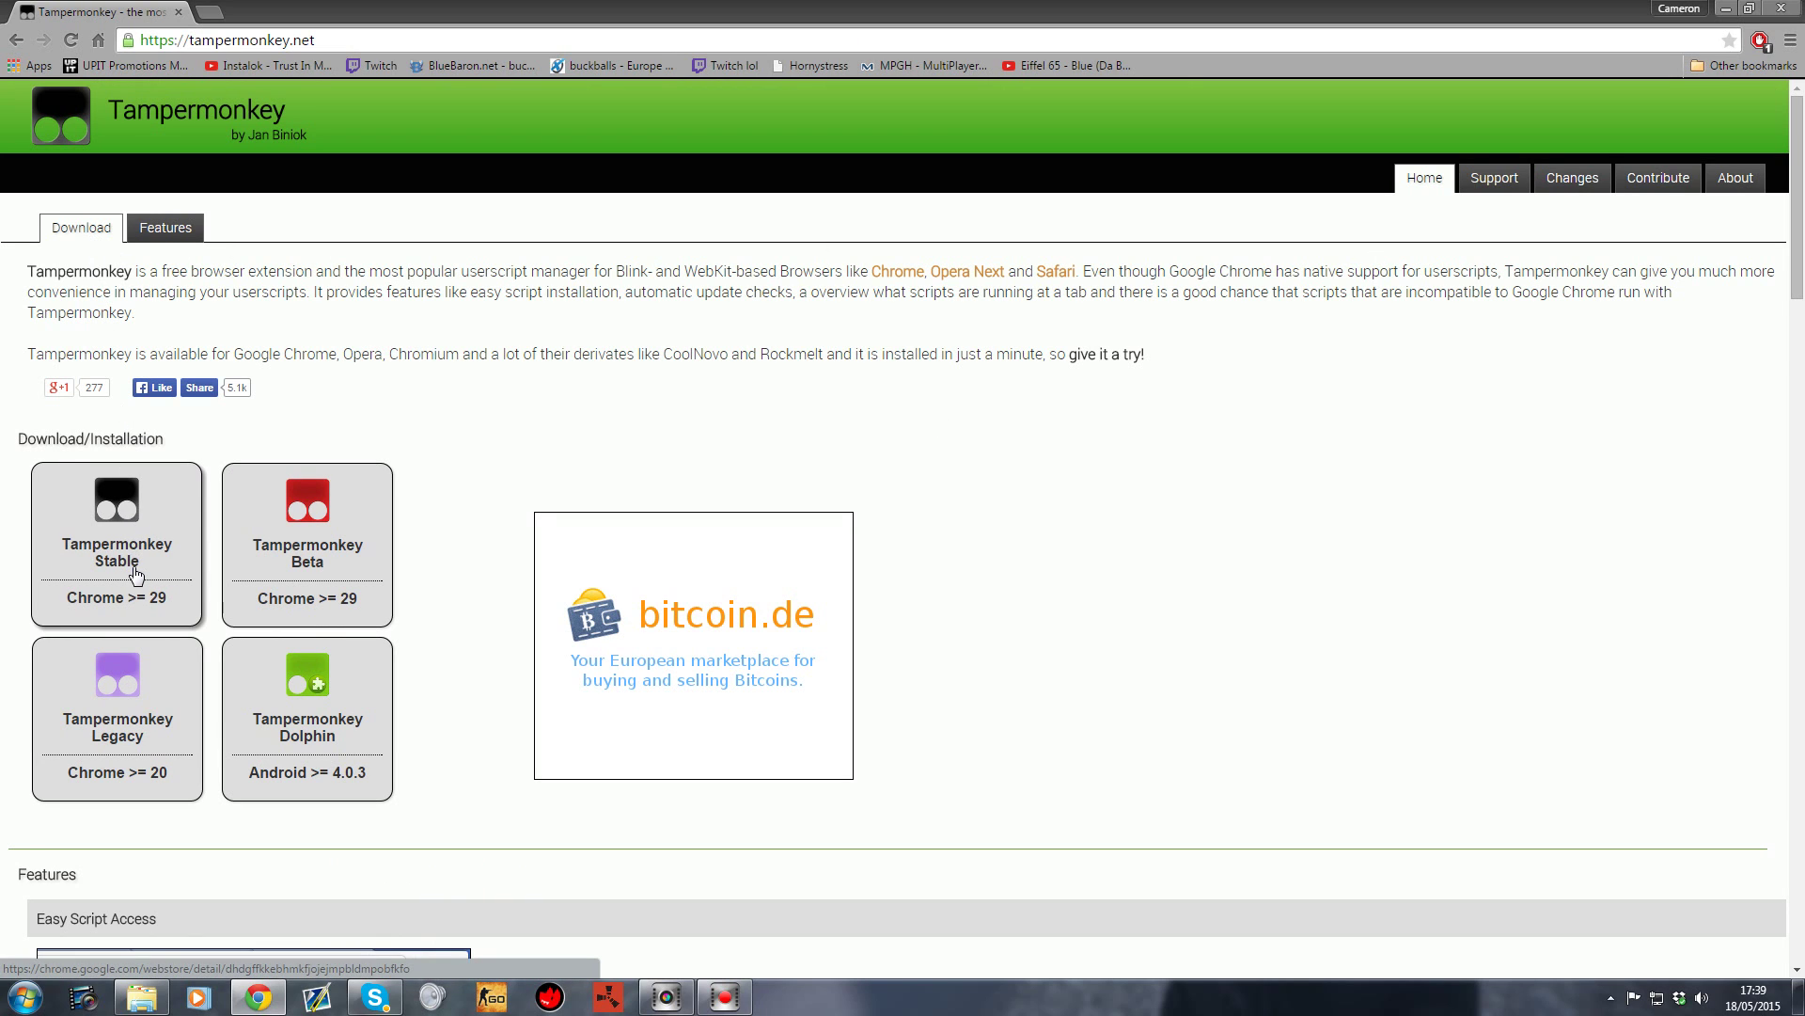
- Add Tampermonkey Stable to Chrome, dismiss the installation notice and show the extension's menu
click(150, 593)
click(129, 550)
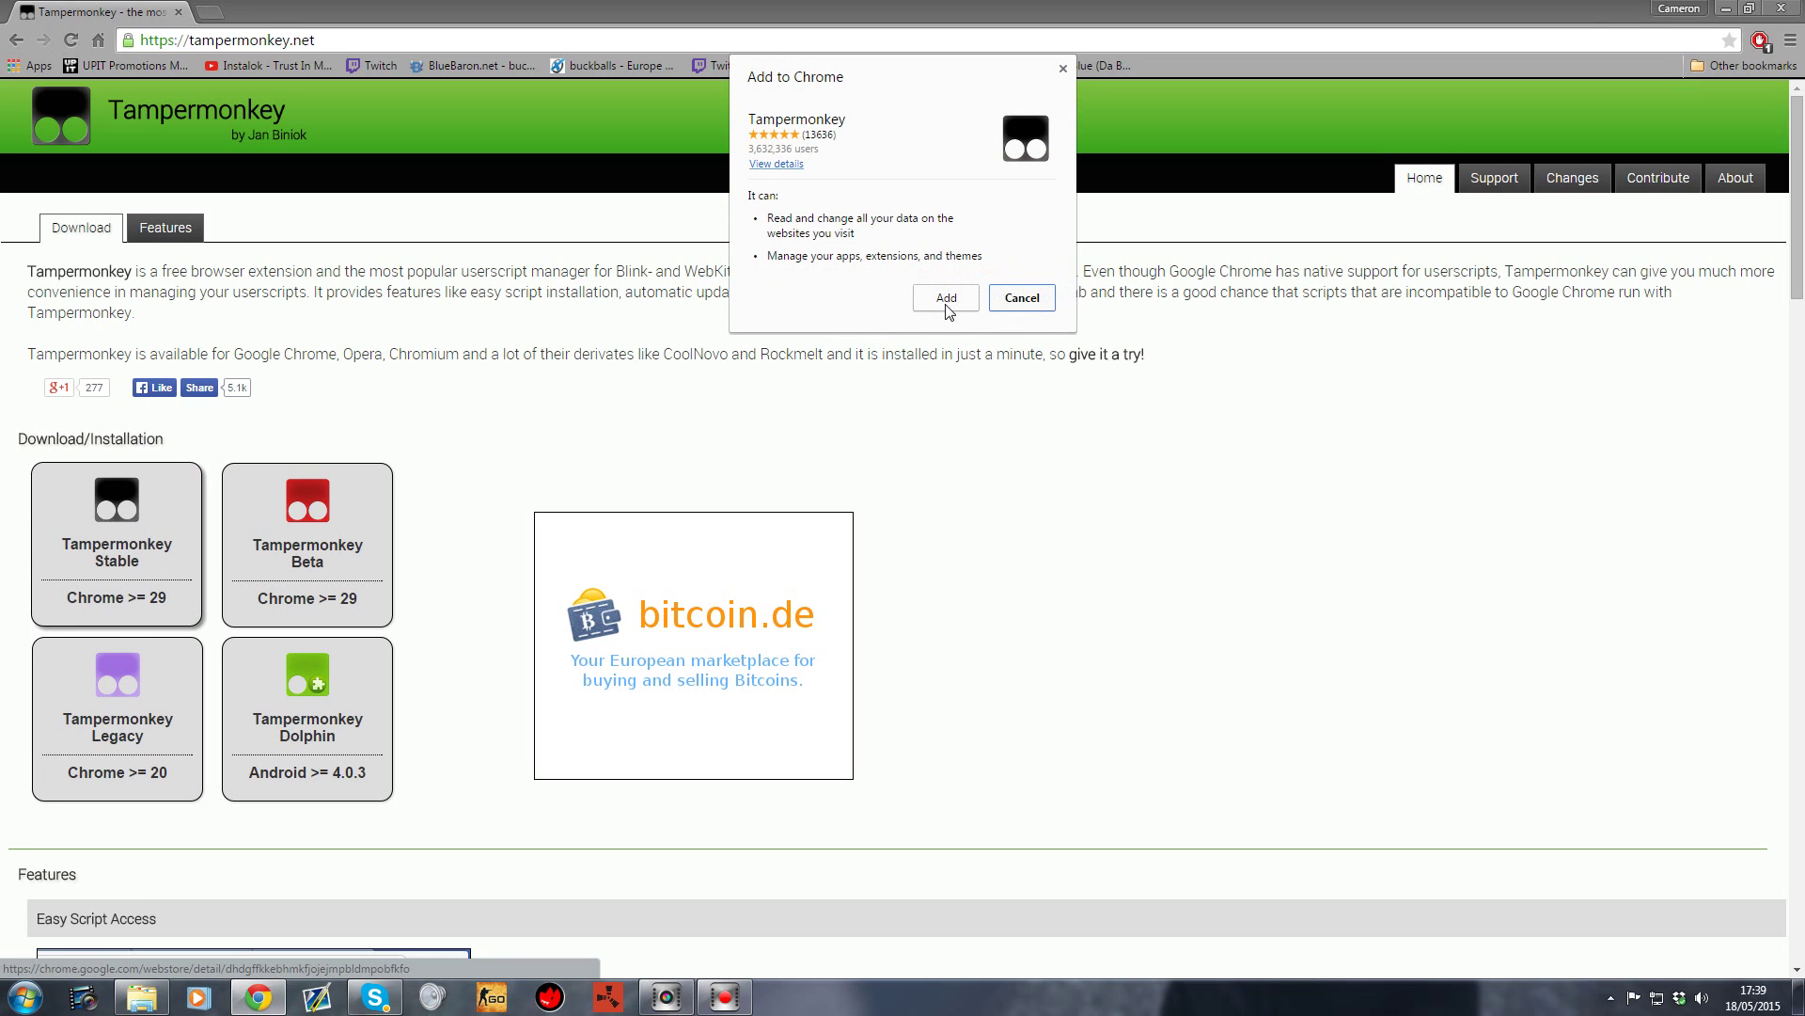
click(946, 299)
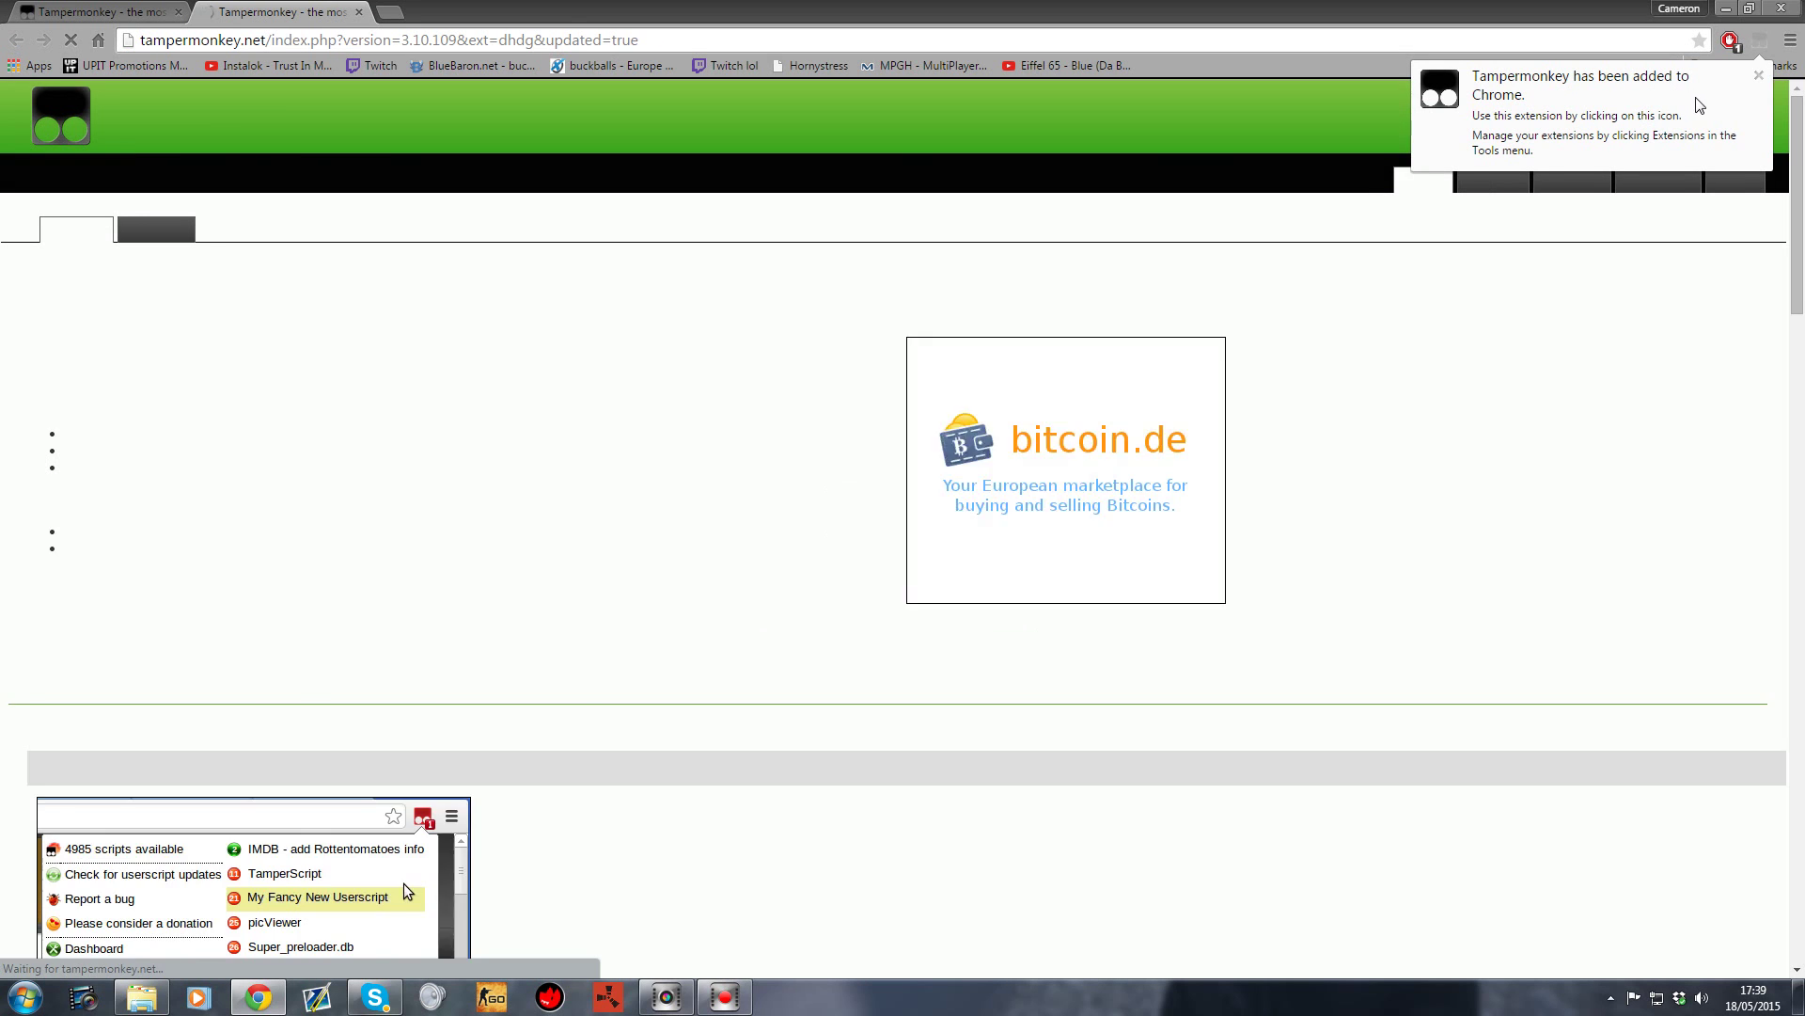
click(1760, 78)
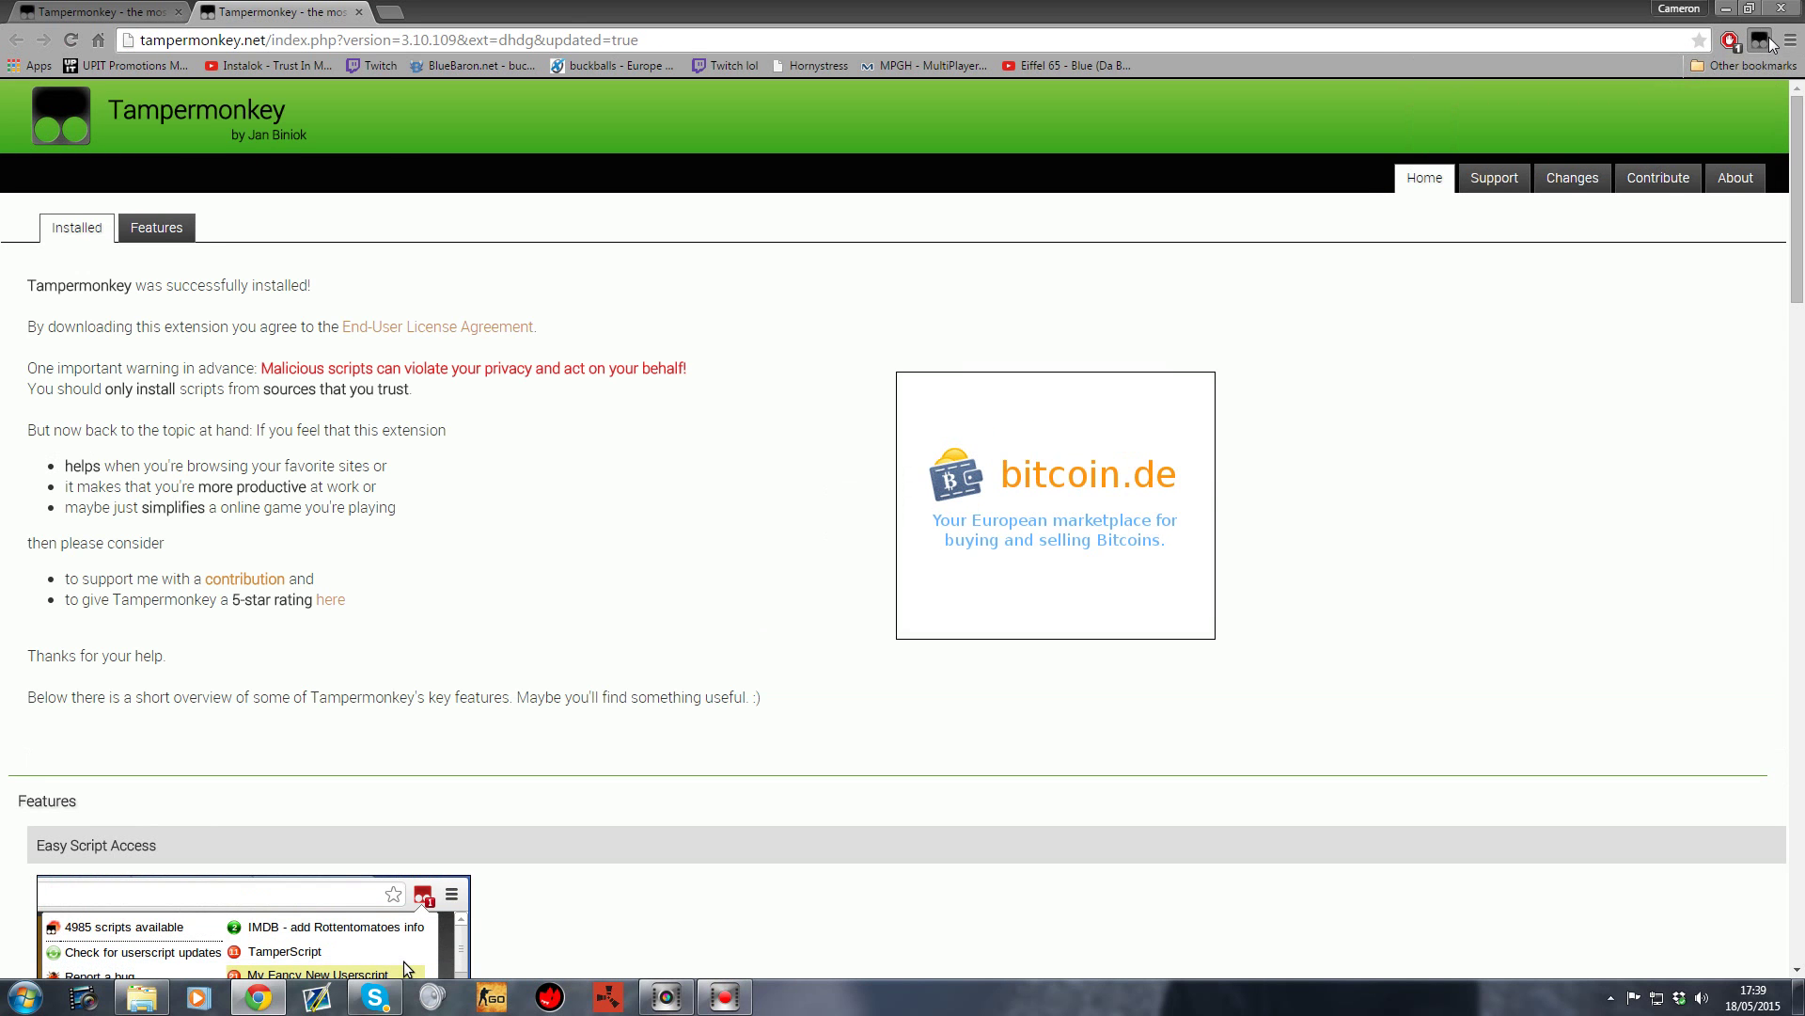
click(1760, 42)
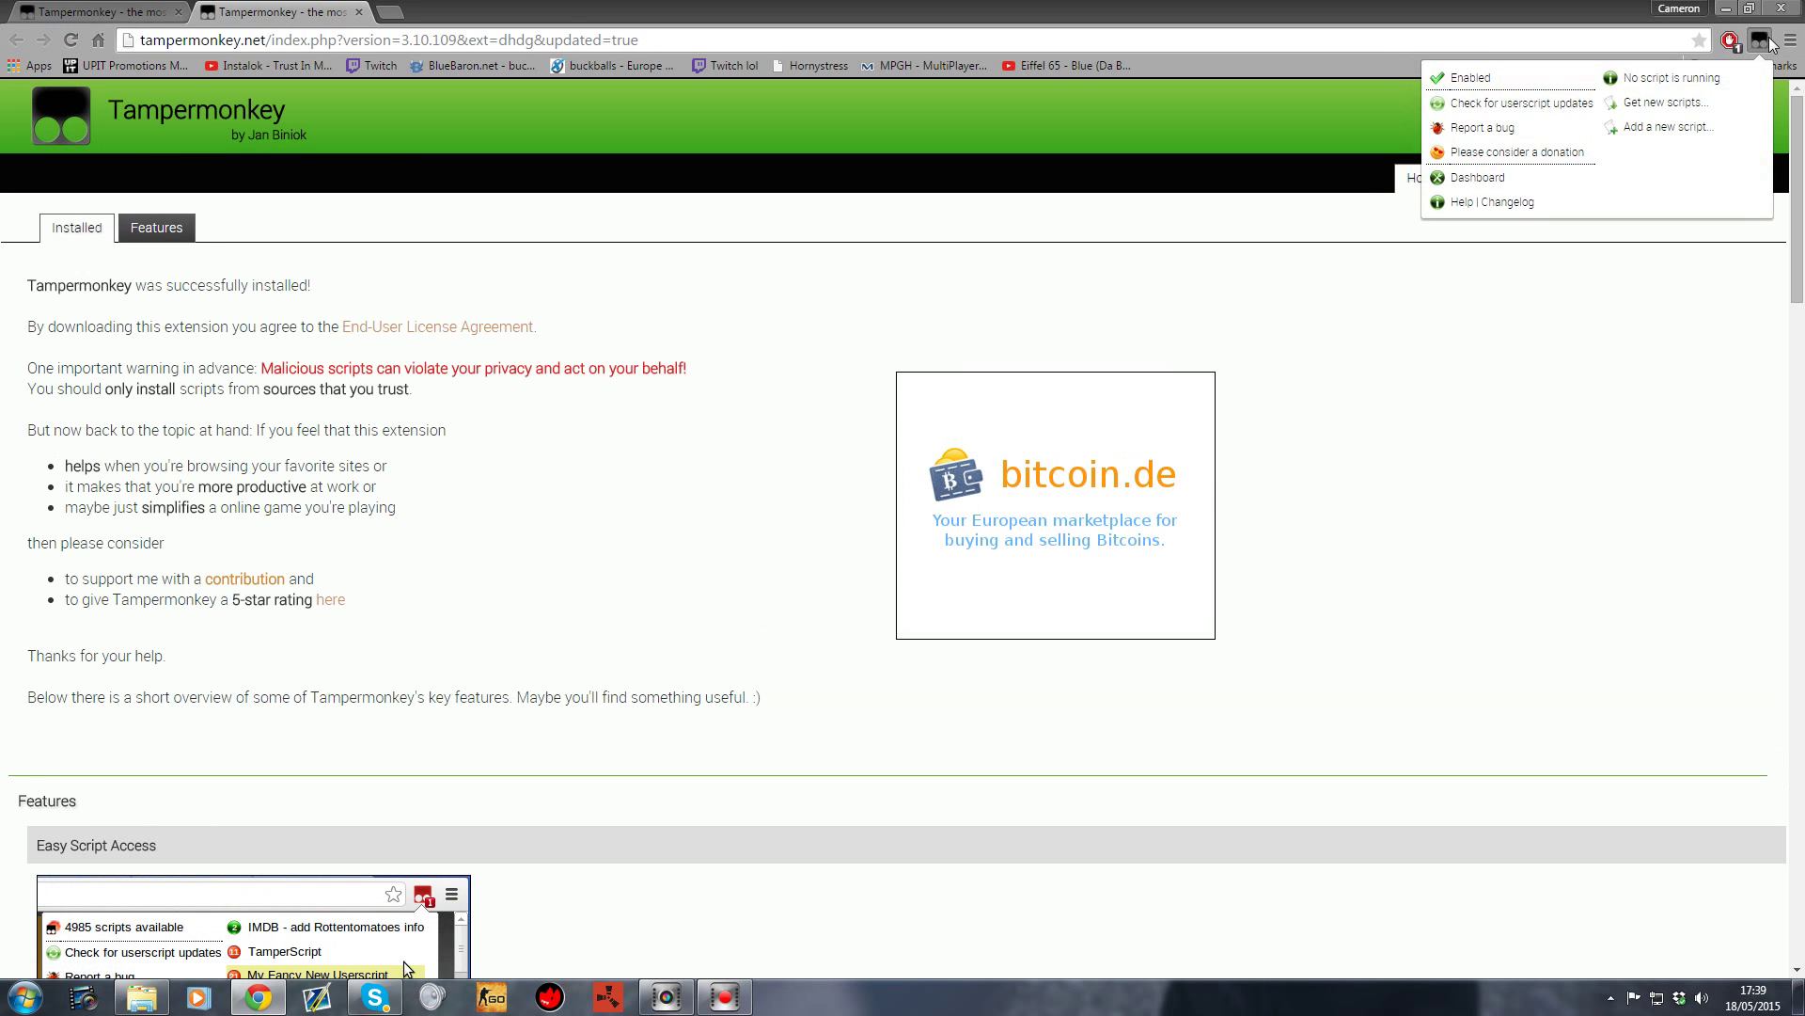
- Close the Tampermonkey confirmation page and go to agariomods.com in the remaining tab
click(358, 13)
click(385, 42)
text(agarm)
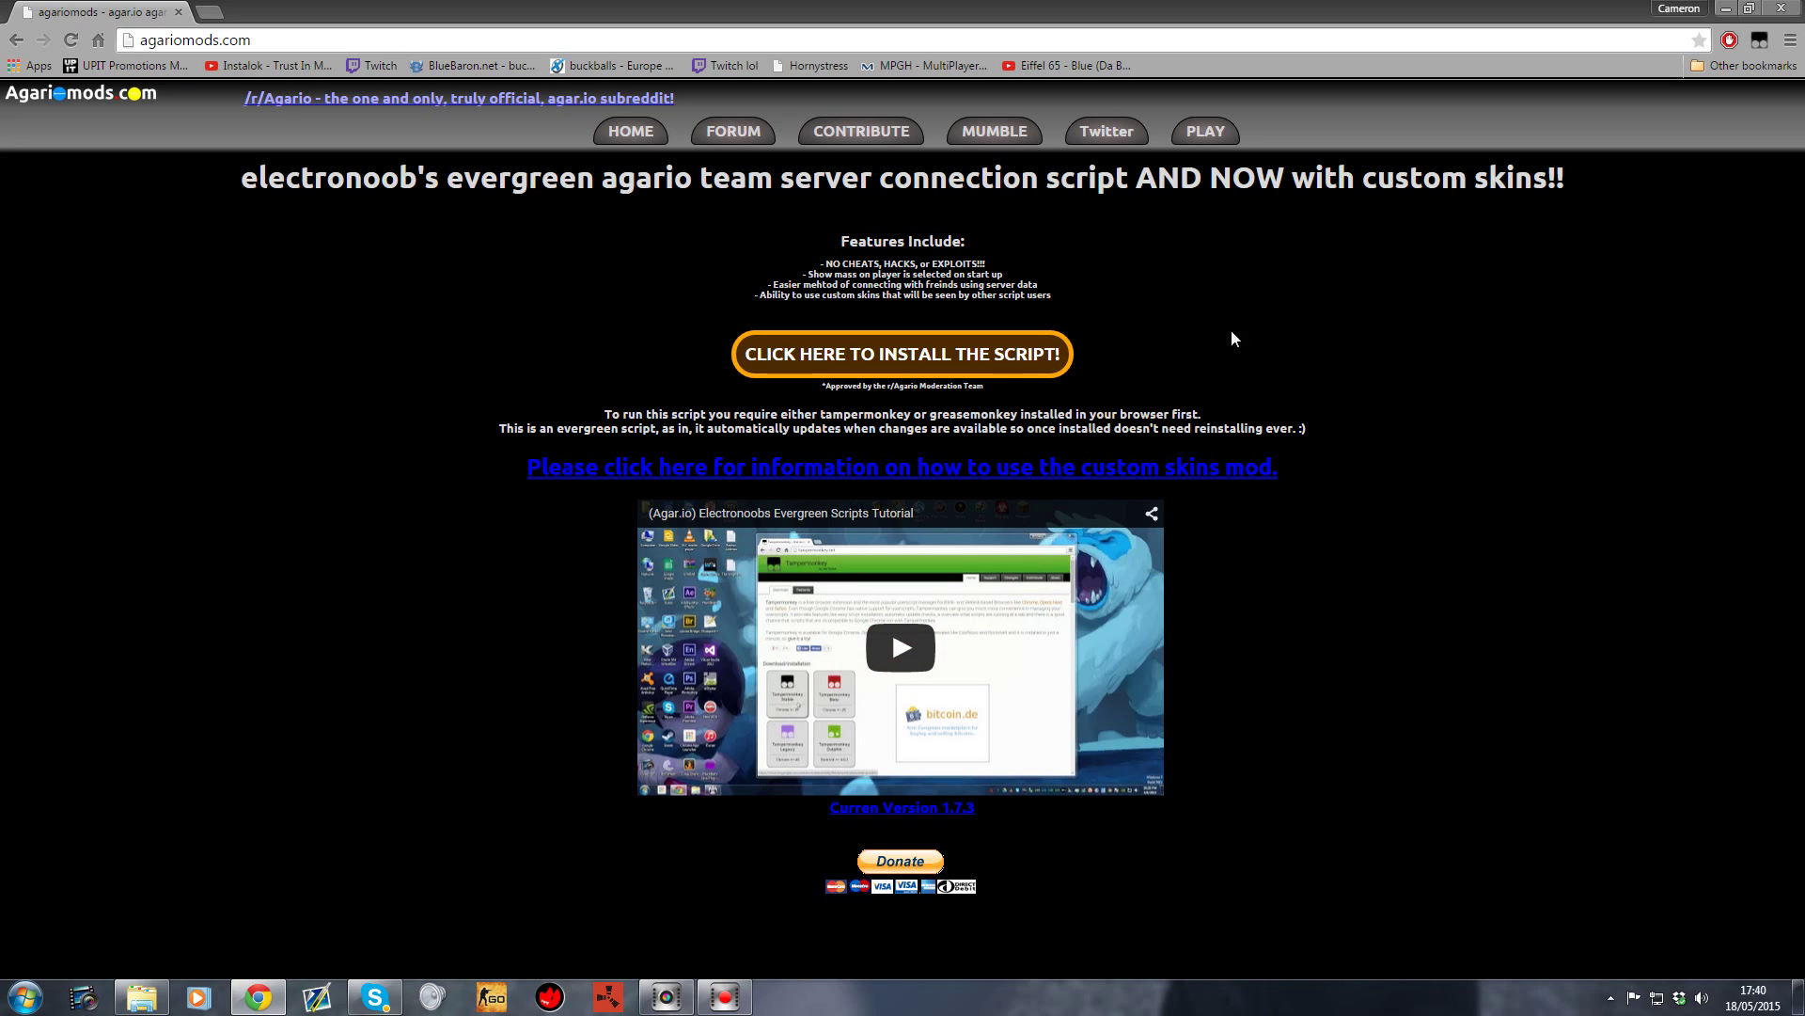
- Install the New Agar Server Selector userscript through Tampermonkey, close the download page and go back to agar.io
click(968, 363)
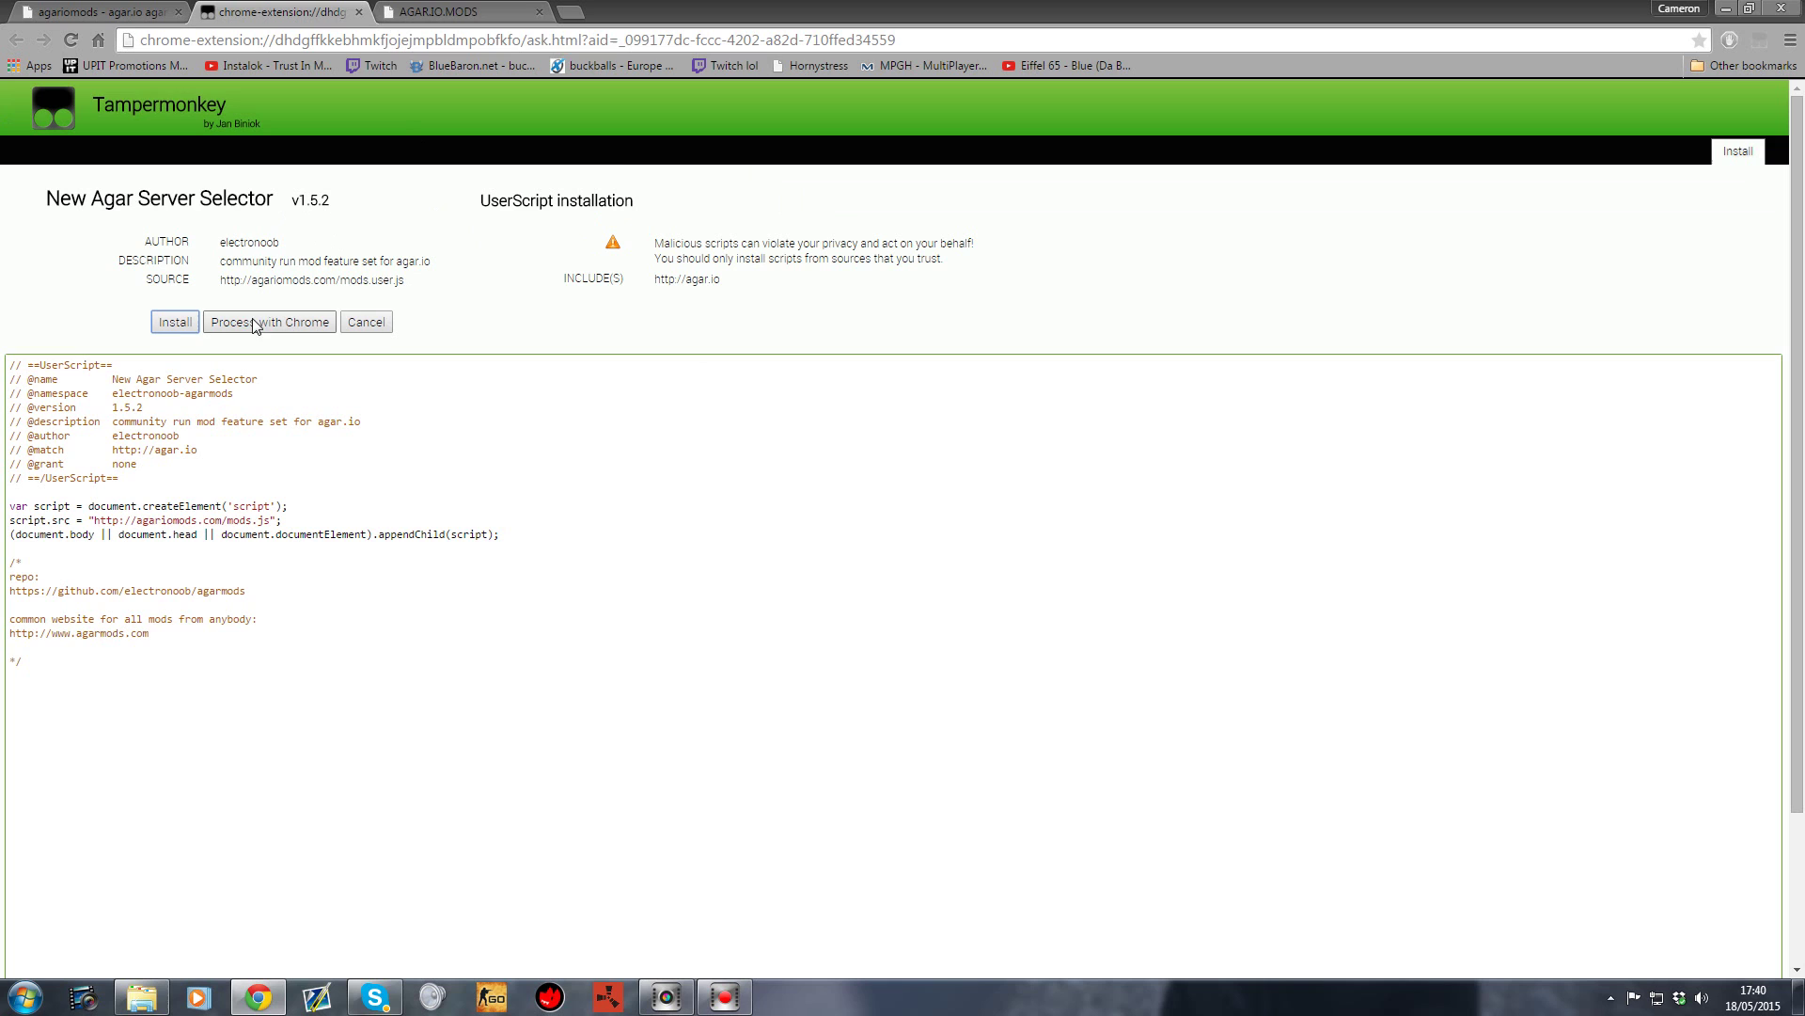
click(175, 322)
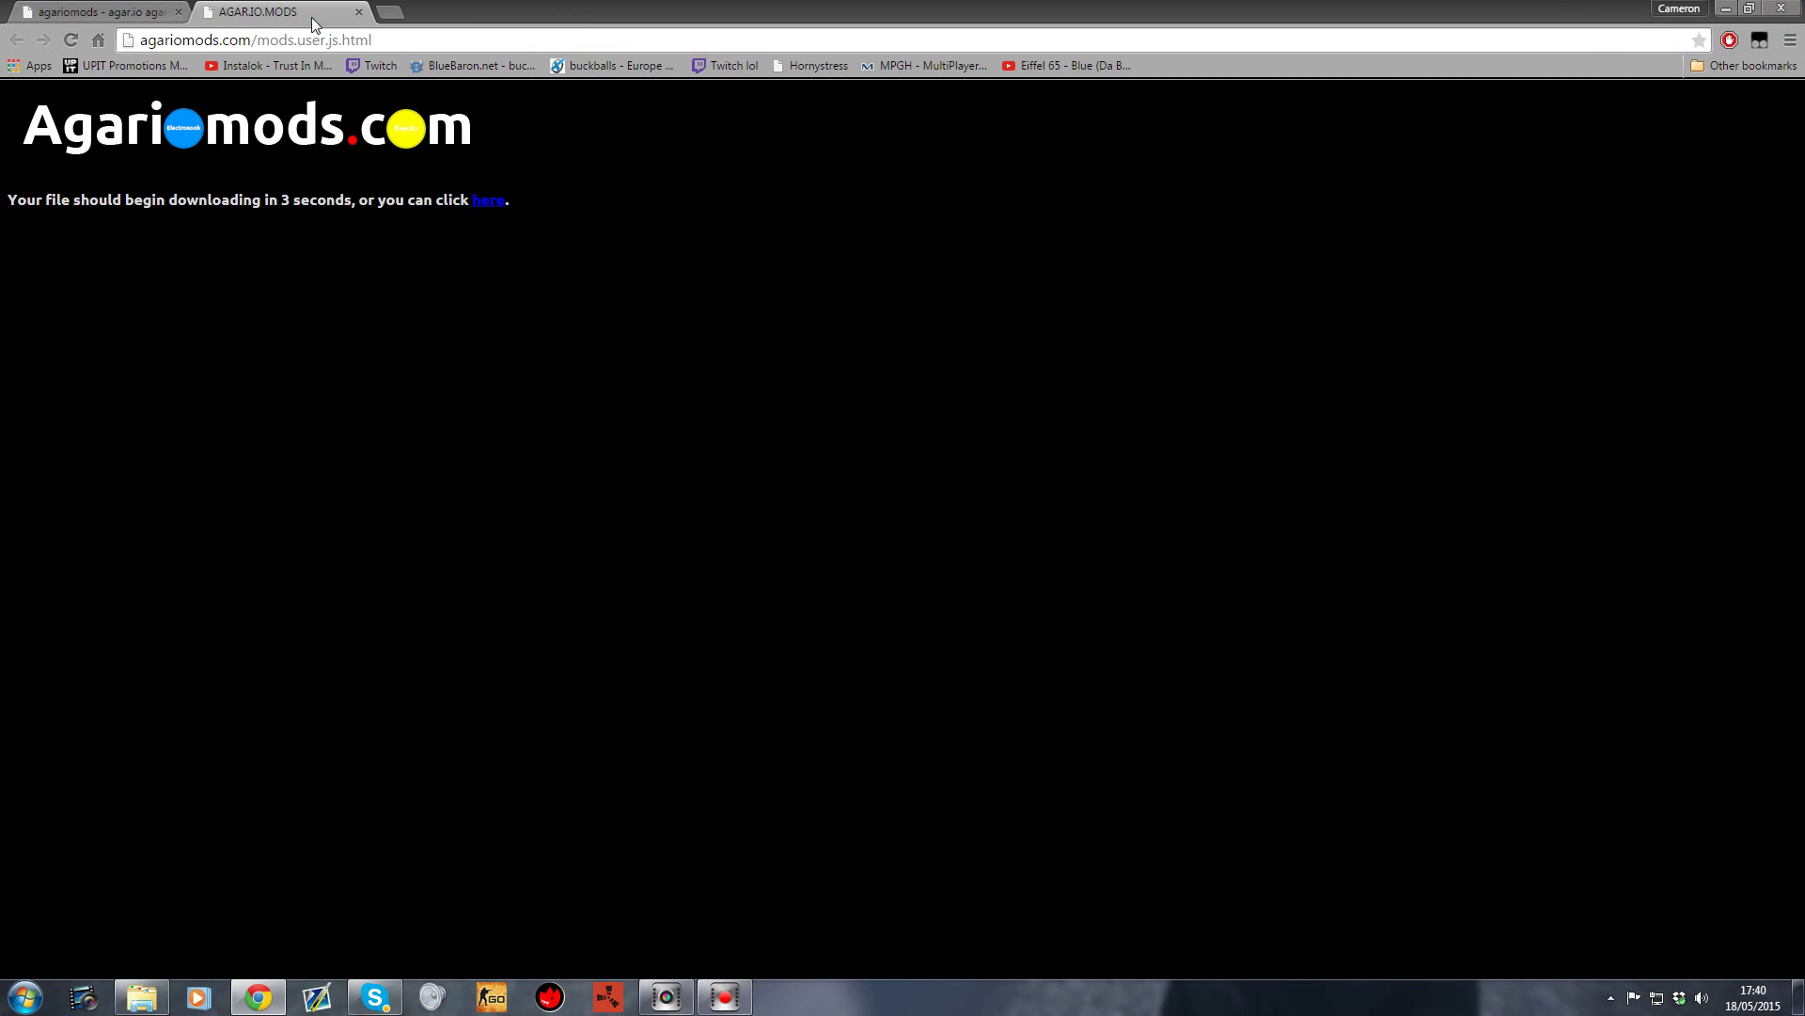
click(358, 12)
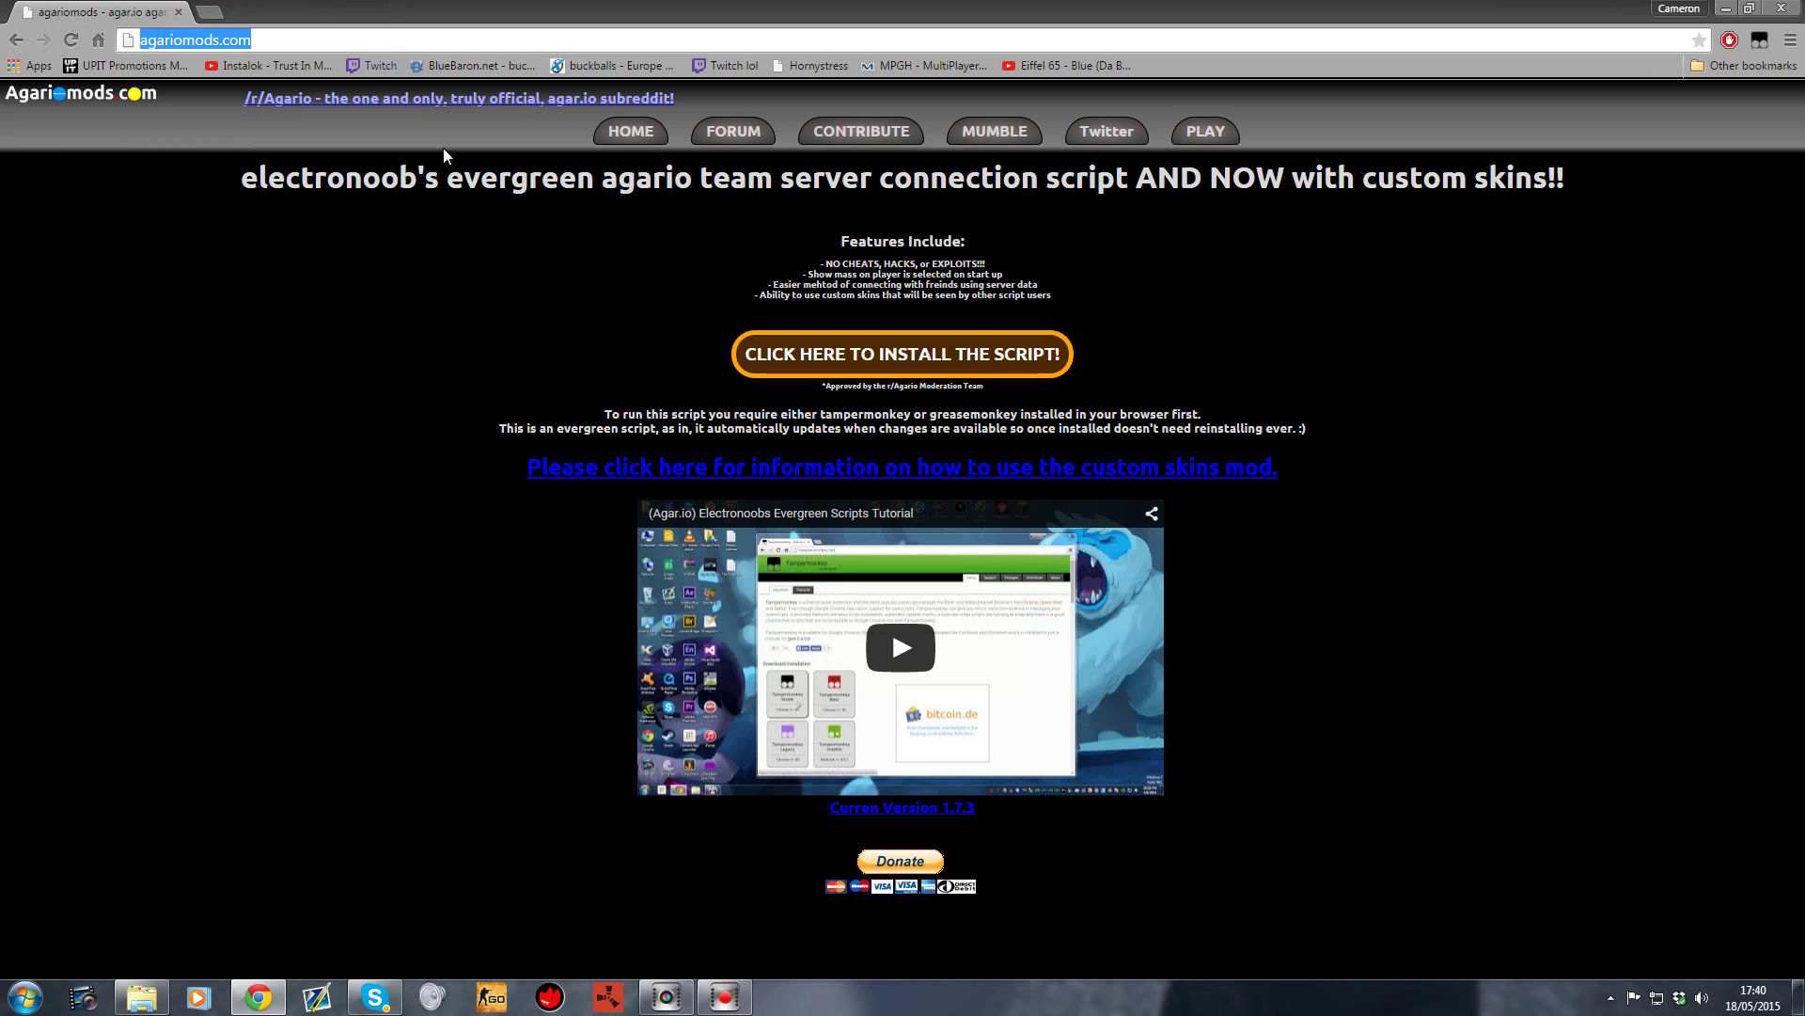
text(agar.io)
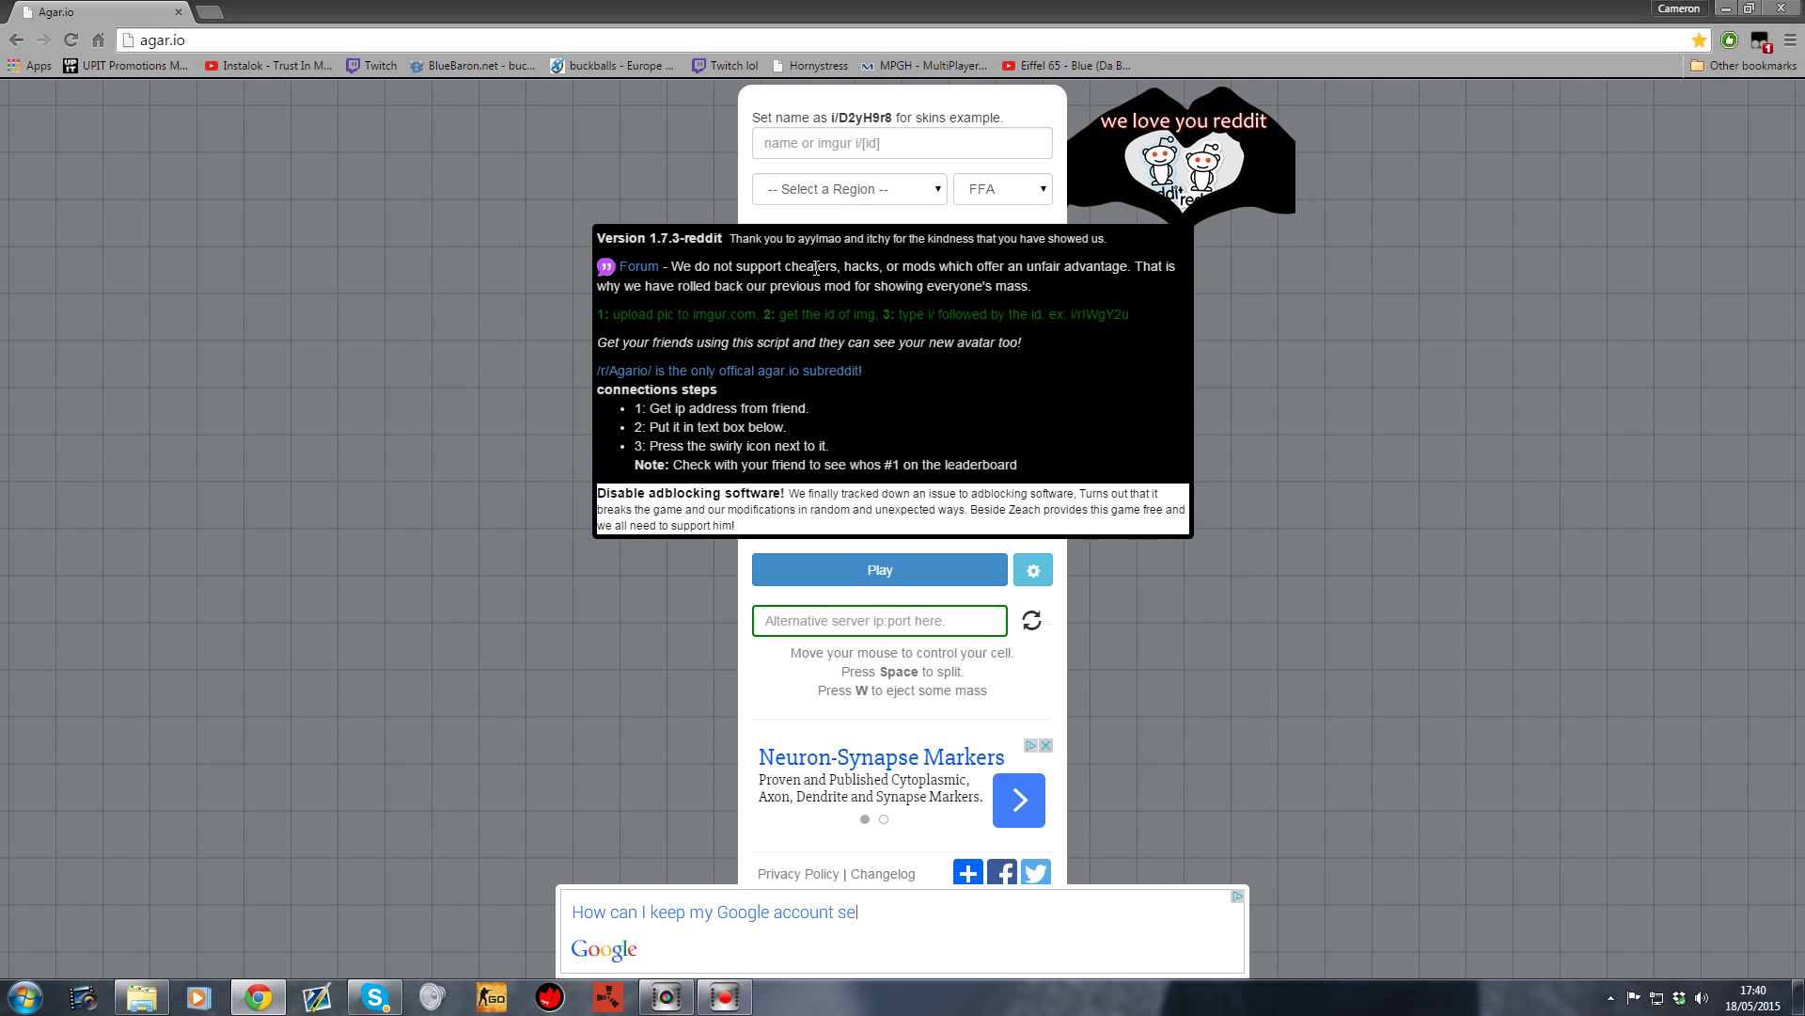
- Enable AdBlock on the agar.io page, reload the page, and turn AdBlock off for it again
click(1730, 42)
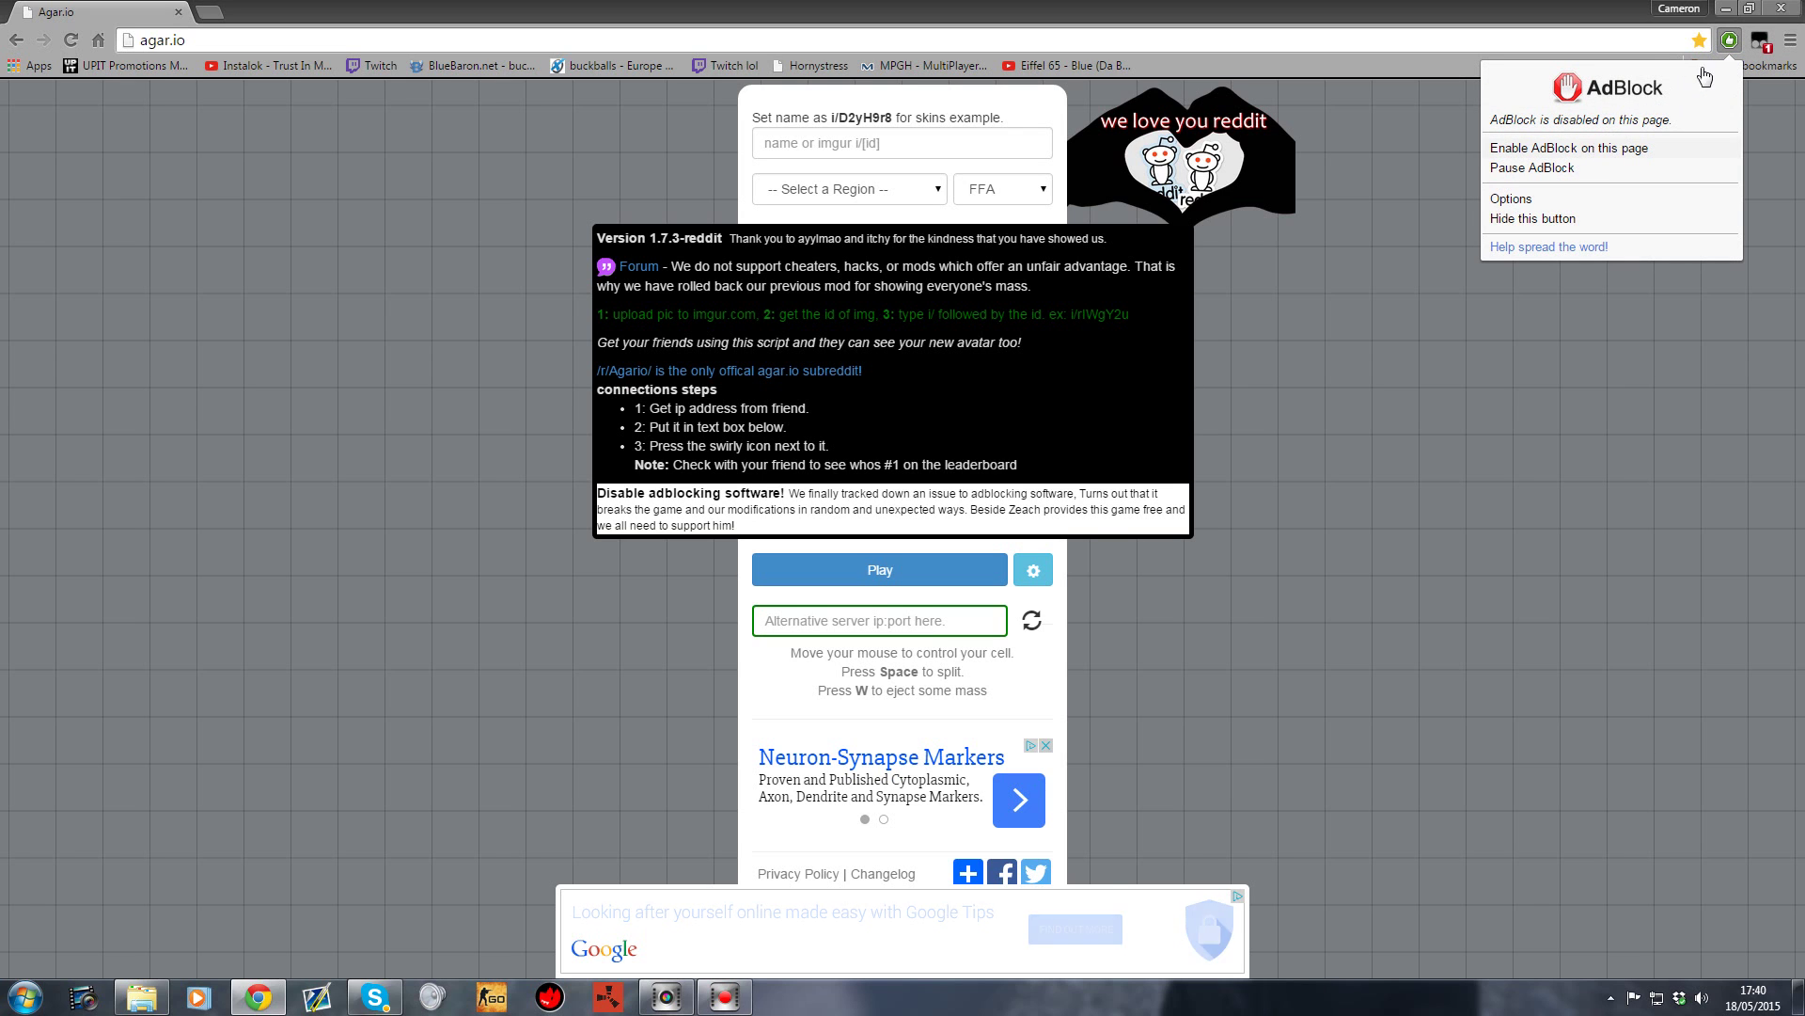
click(1596, 151)
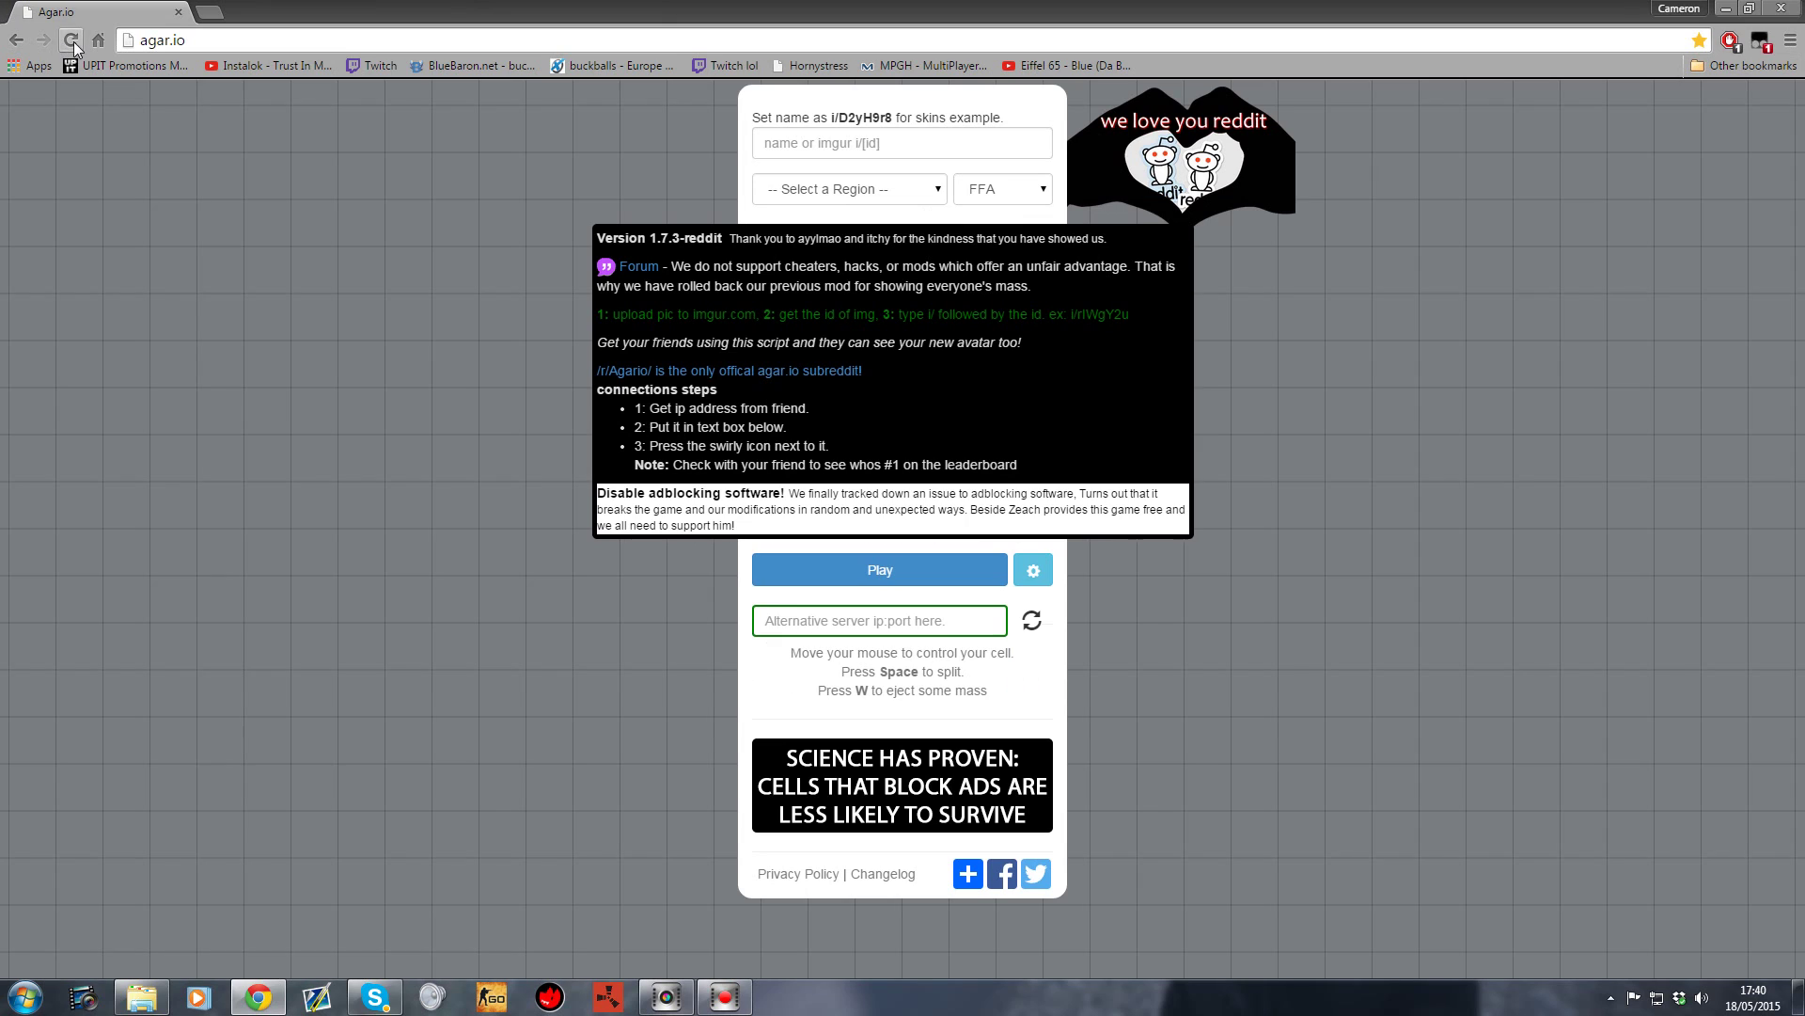
click(72, 40)
click(1731, 41)
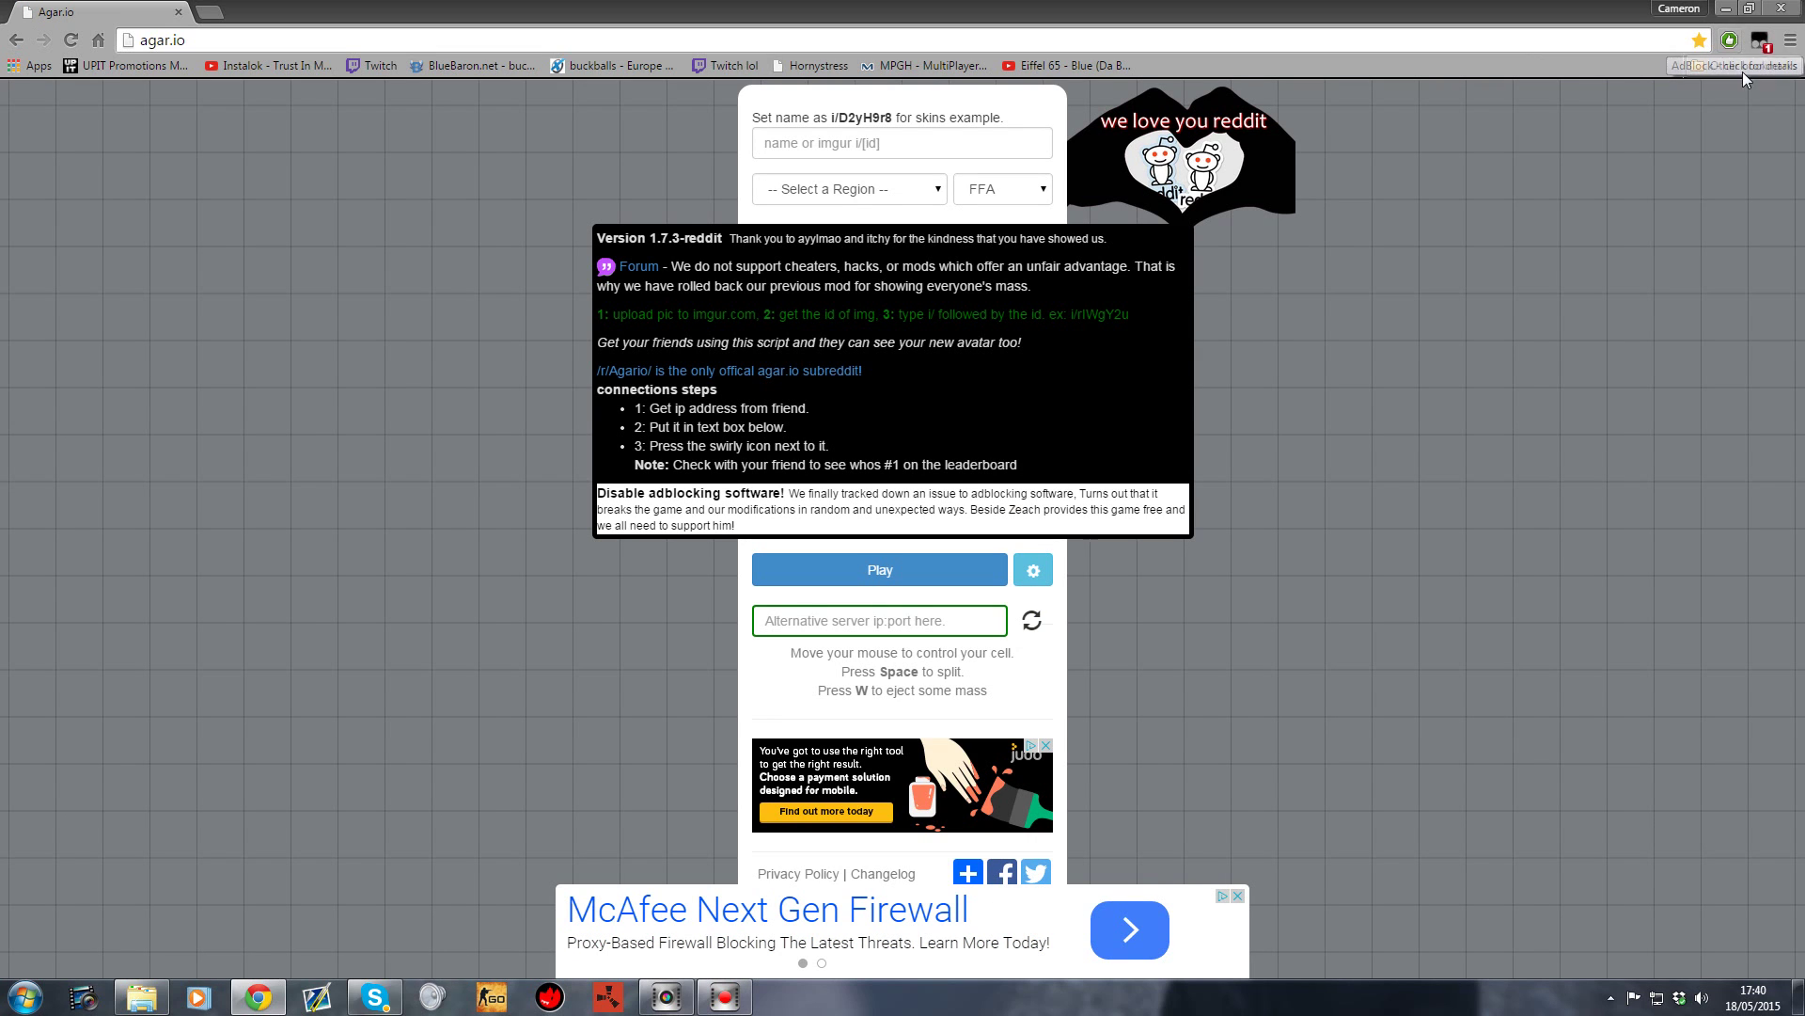
- Check in Tampermonkey whether the New Agar Server Selector script is active on agar.io
click(1760, 41)
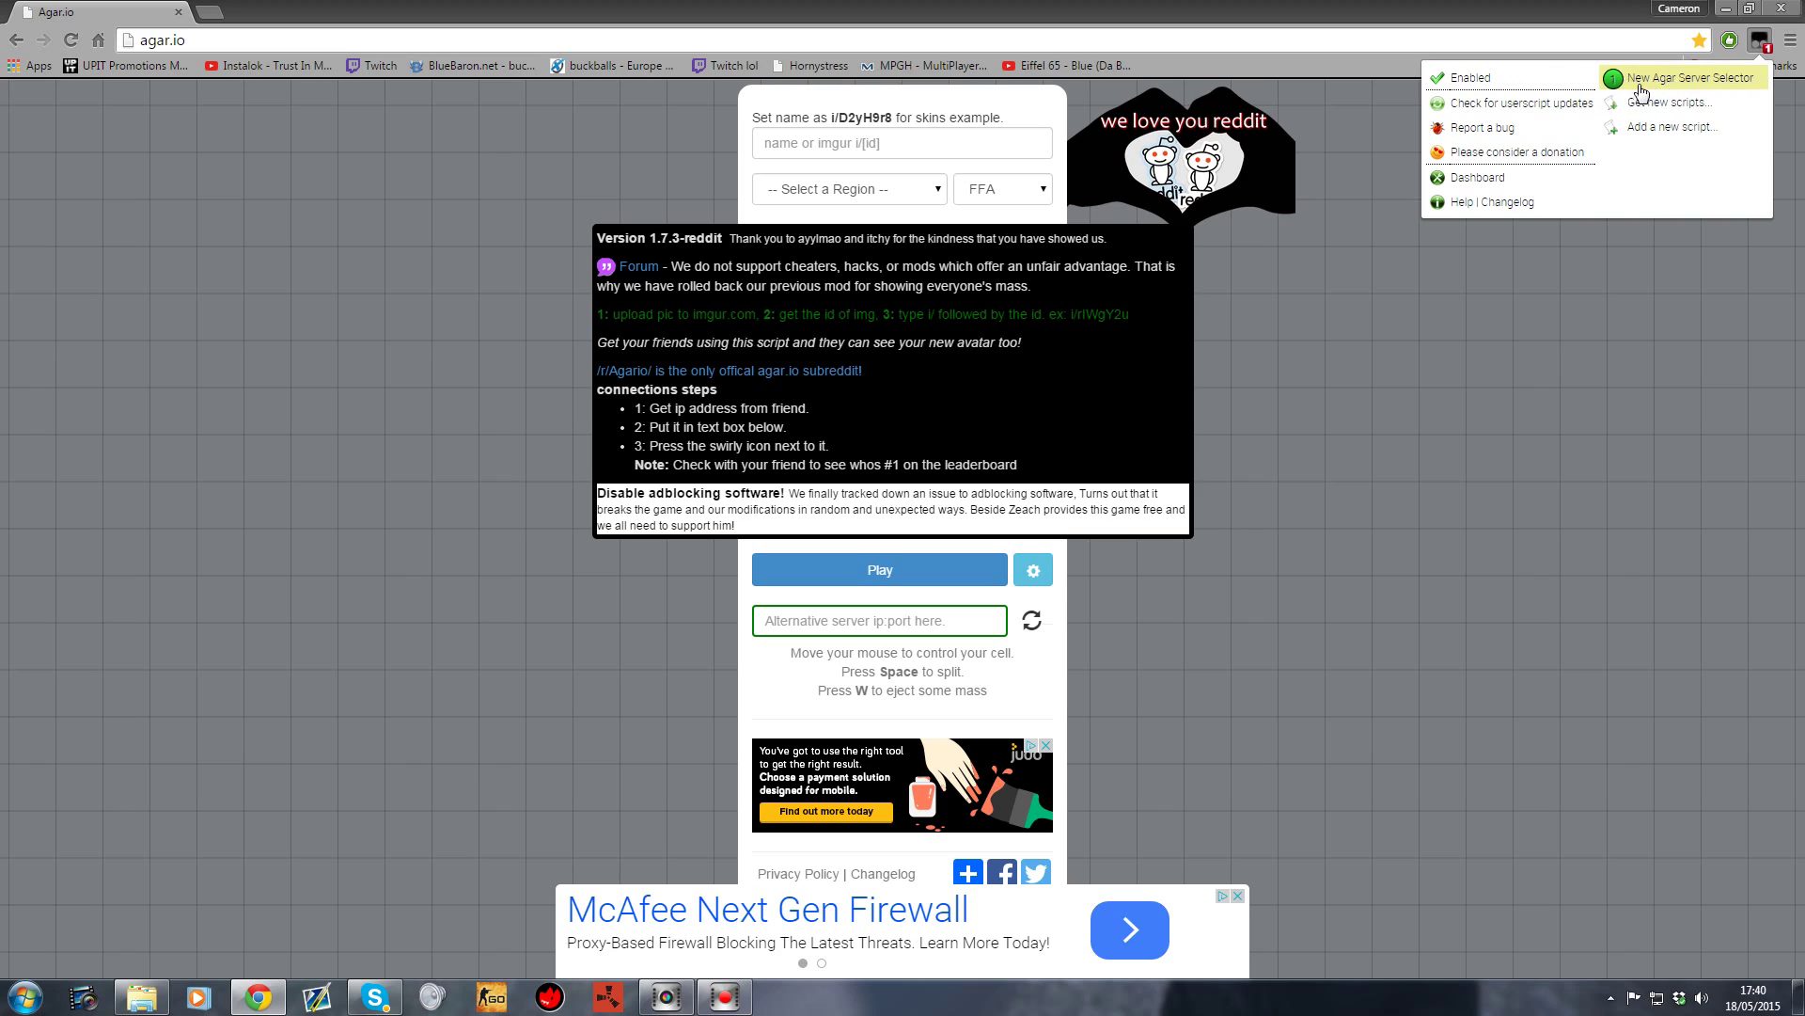
click(1475, 12)
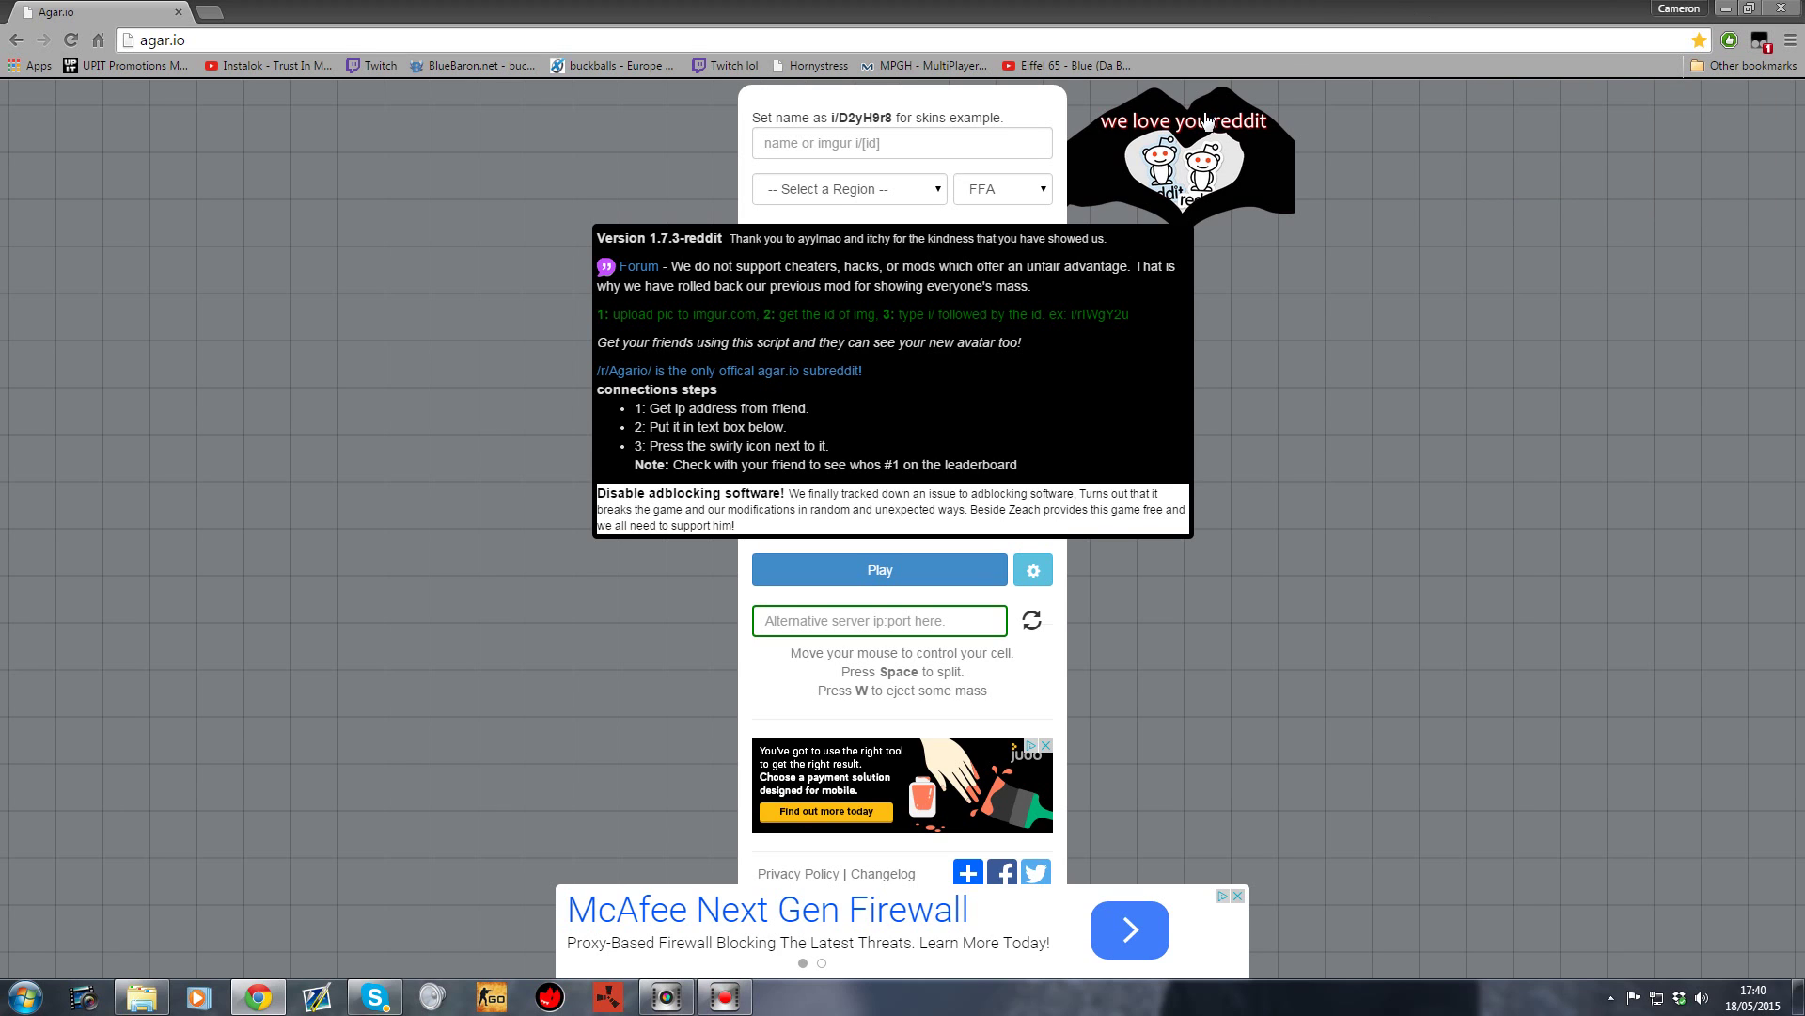
- Enter Buckballs as the player name and select the Europe region
click(926, 140)
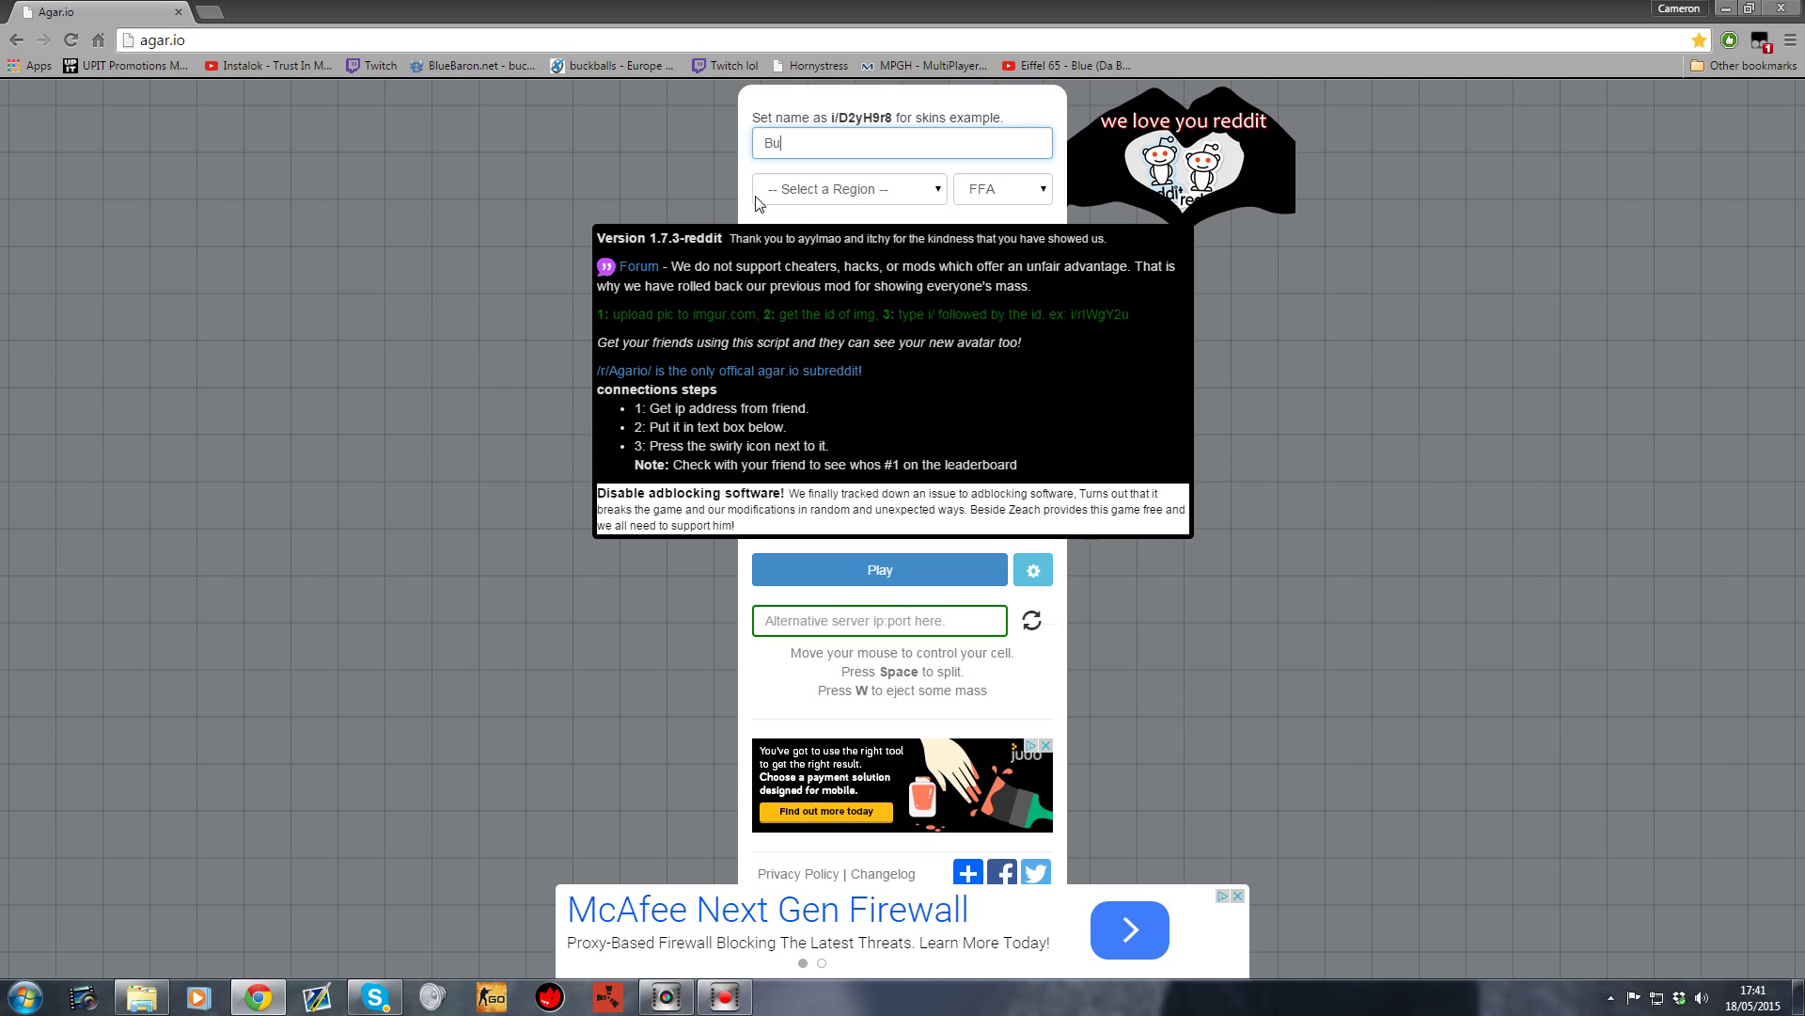
click(811, 192)
click(840, 282)
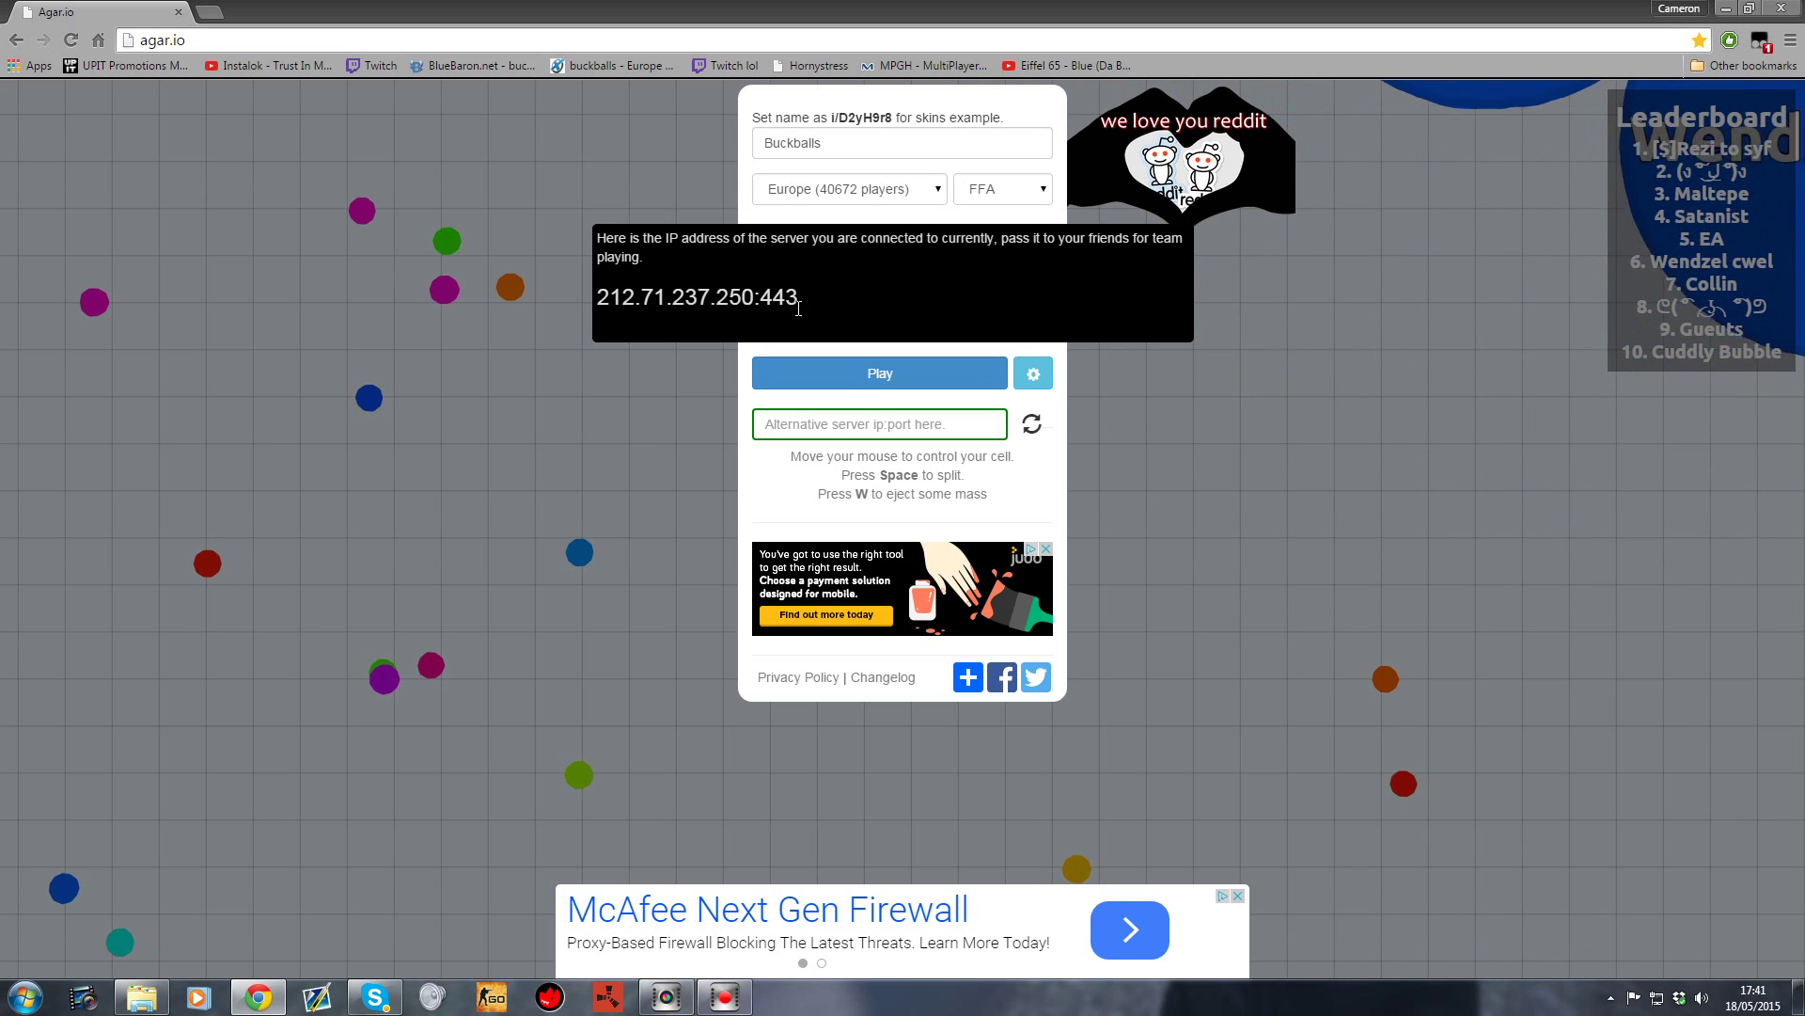
- Copy the current server's address, 212.71.237.250:443, from the mod's information box
drag(798, 309, 587, 285)
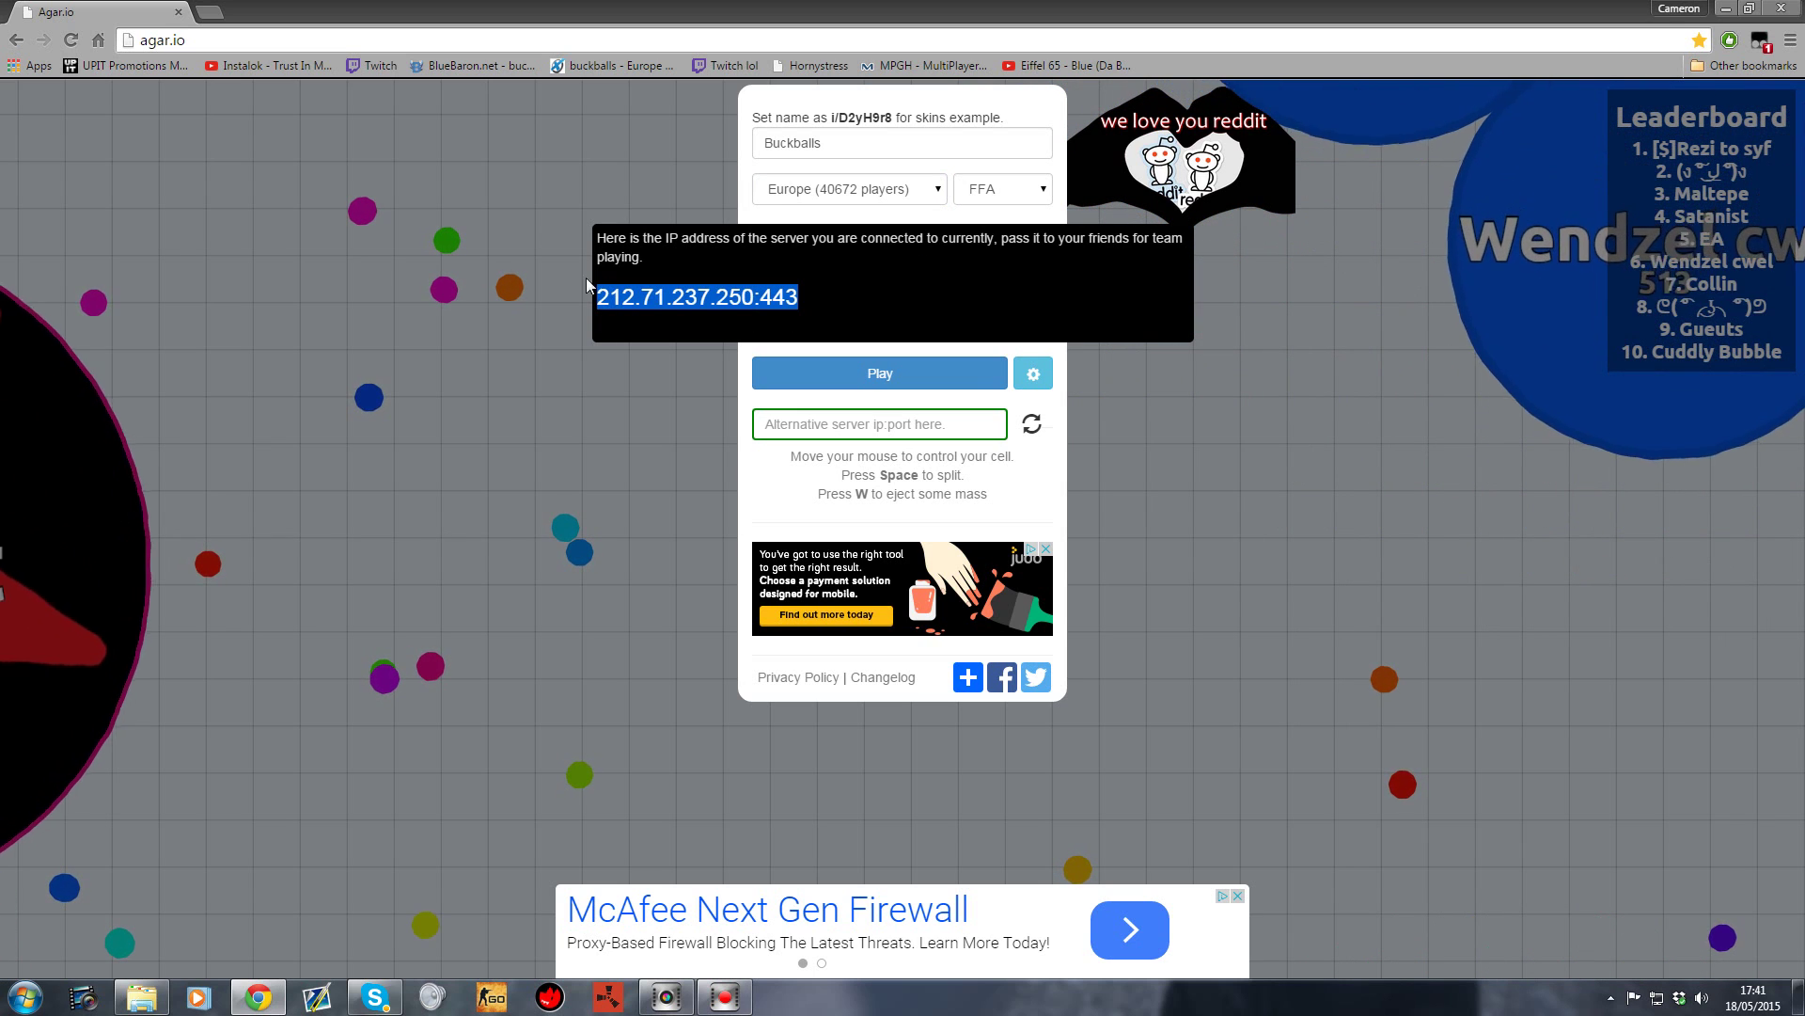
right_click(666, 293)
click(701, 313)
click(713, 372)
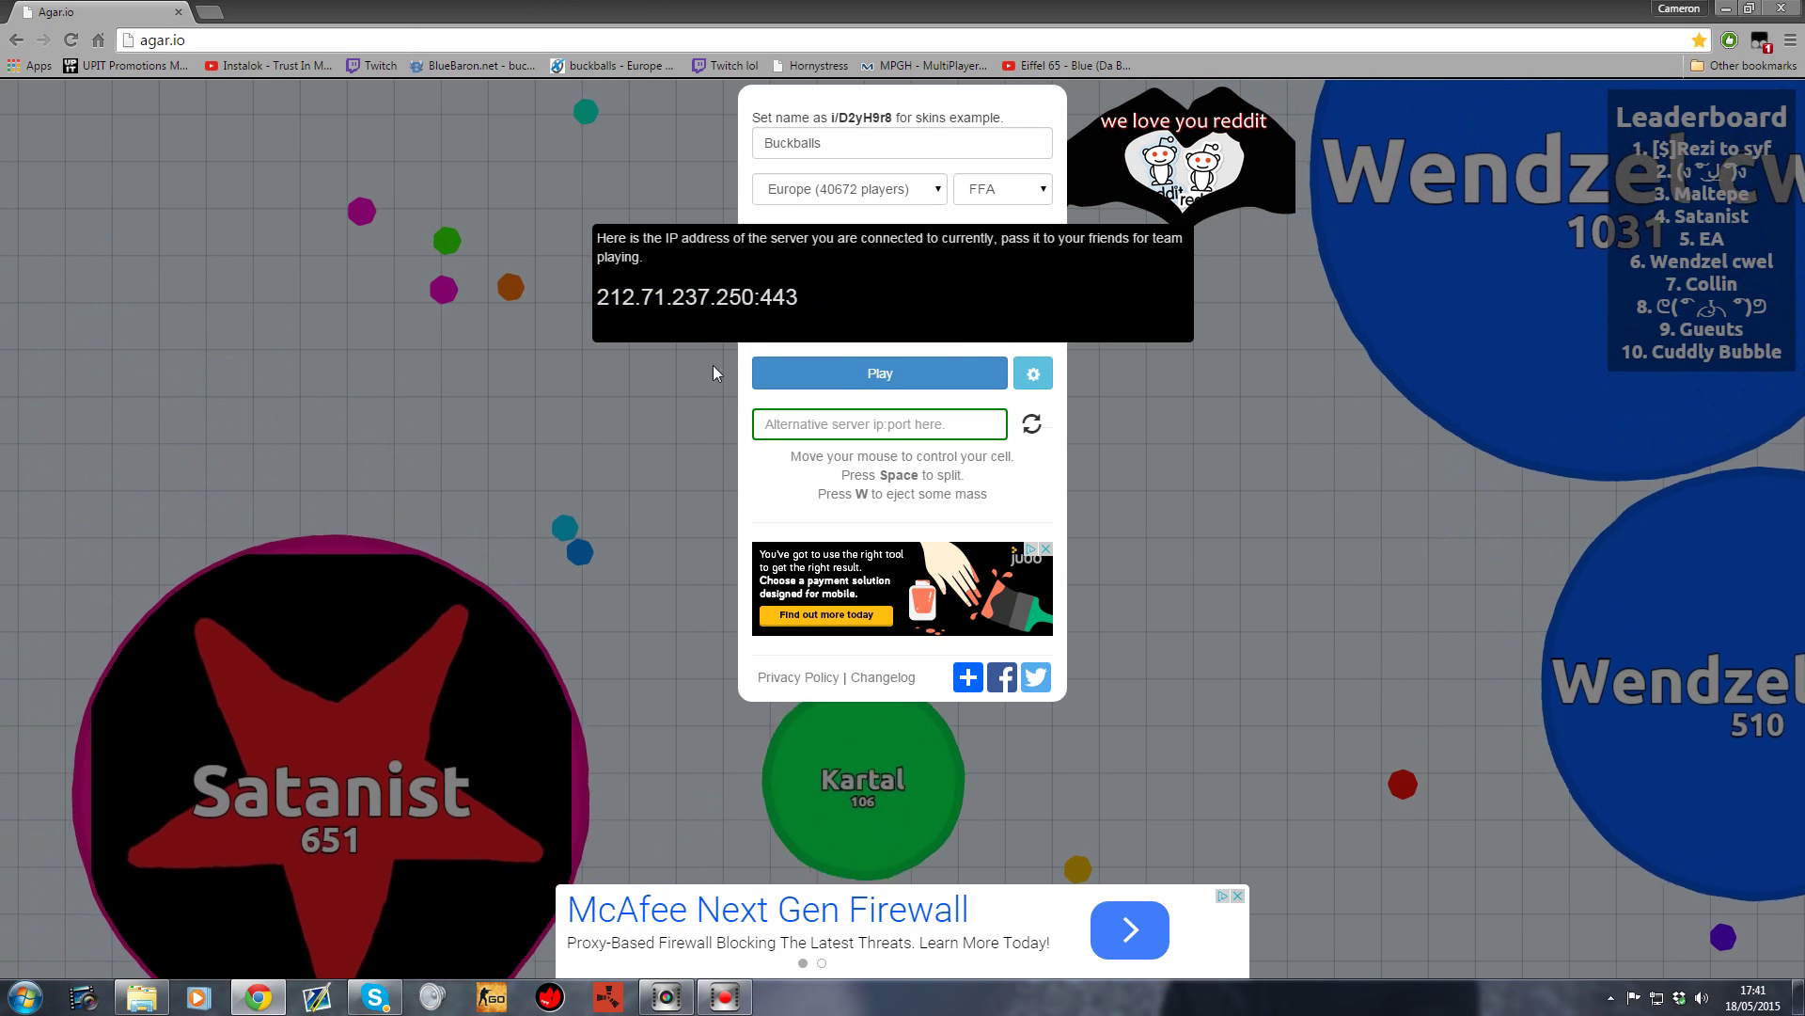
key(super)
key(ctrl+v)
click(809, 248)
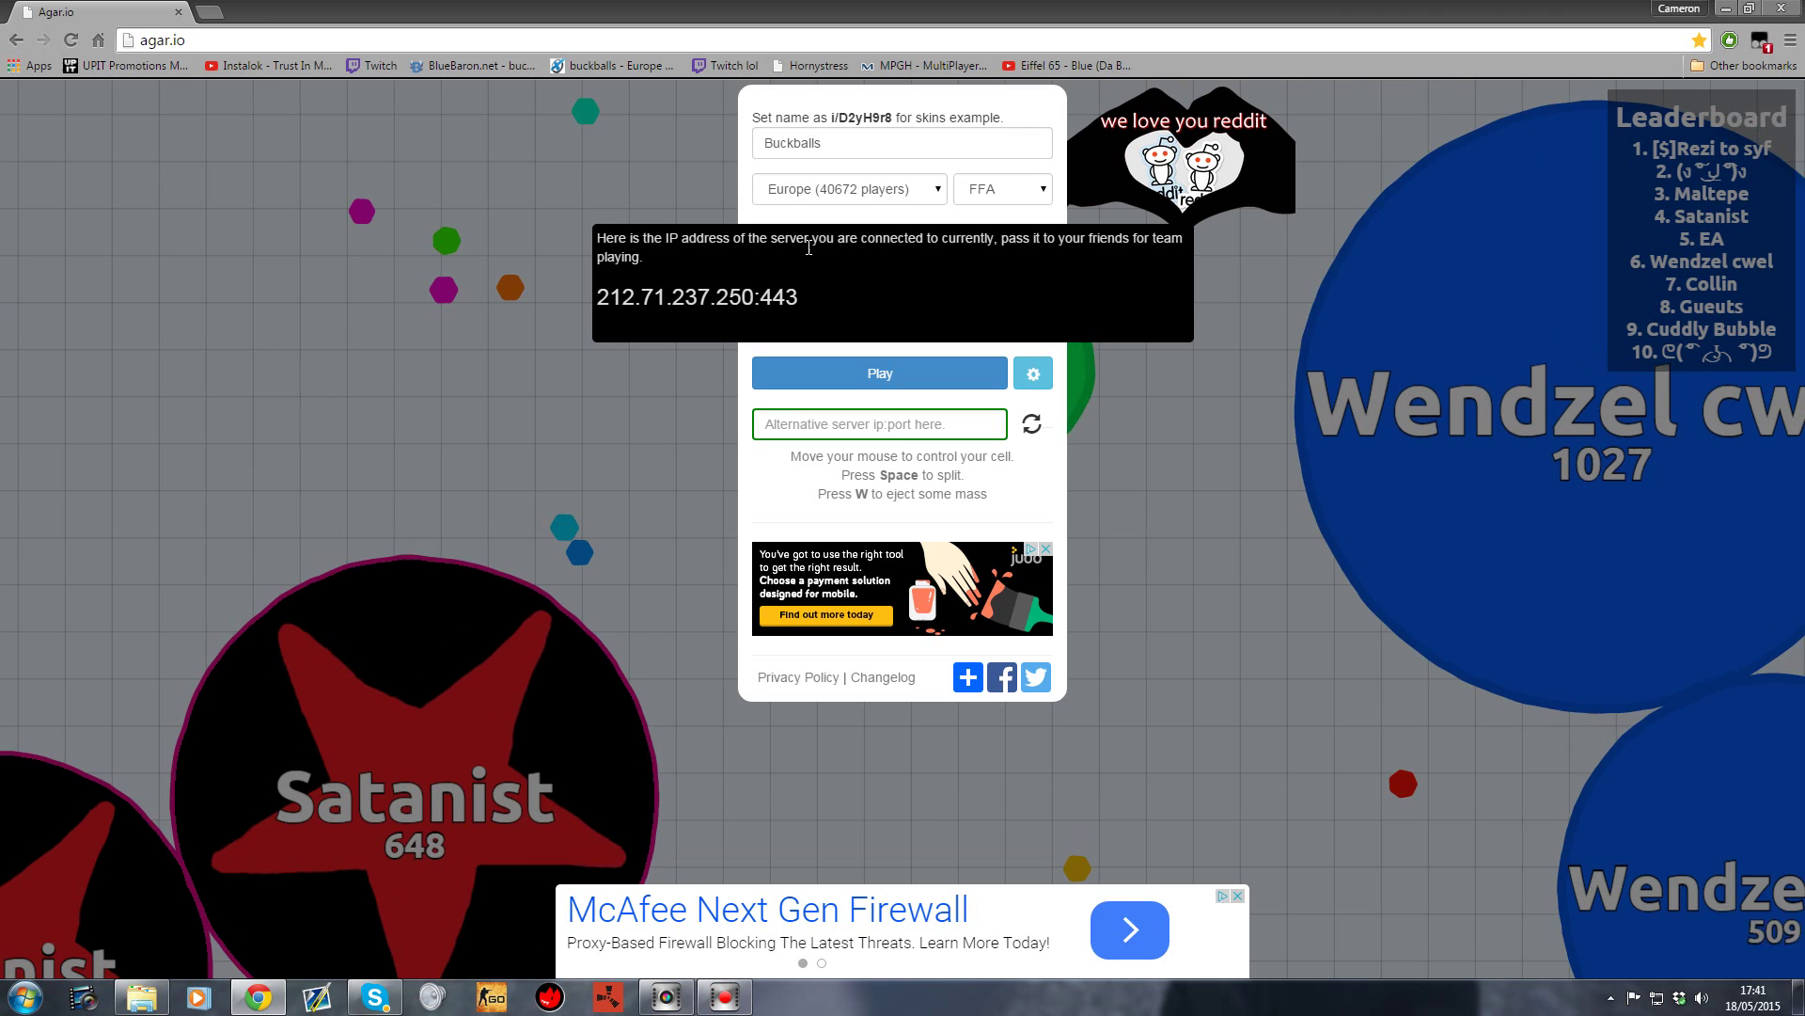
- Connect to the alternative server 212.71.237.250:443 using the copied address and start playing
click(840, 430)
key(ctrl+v)
click(1031, 425)
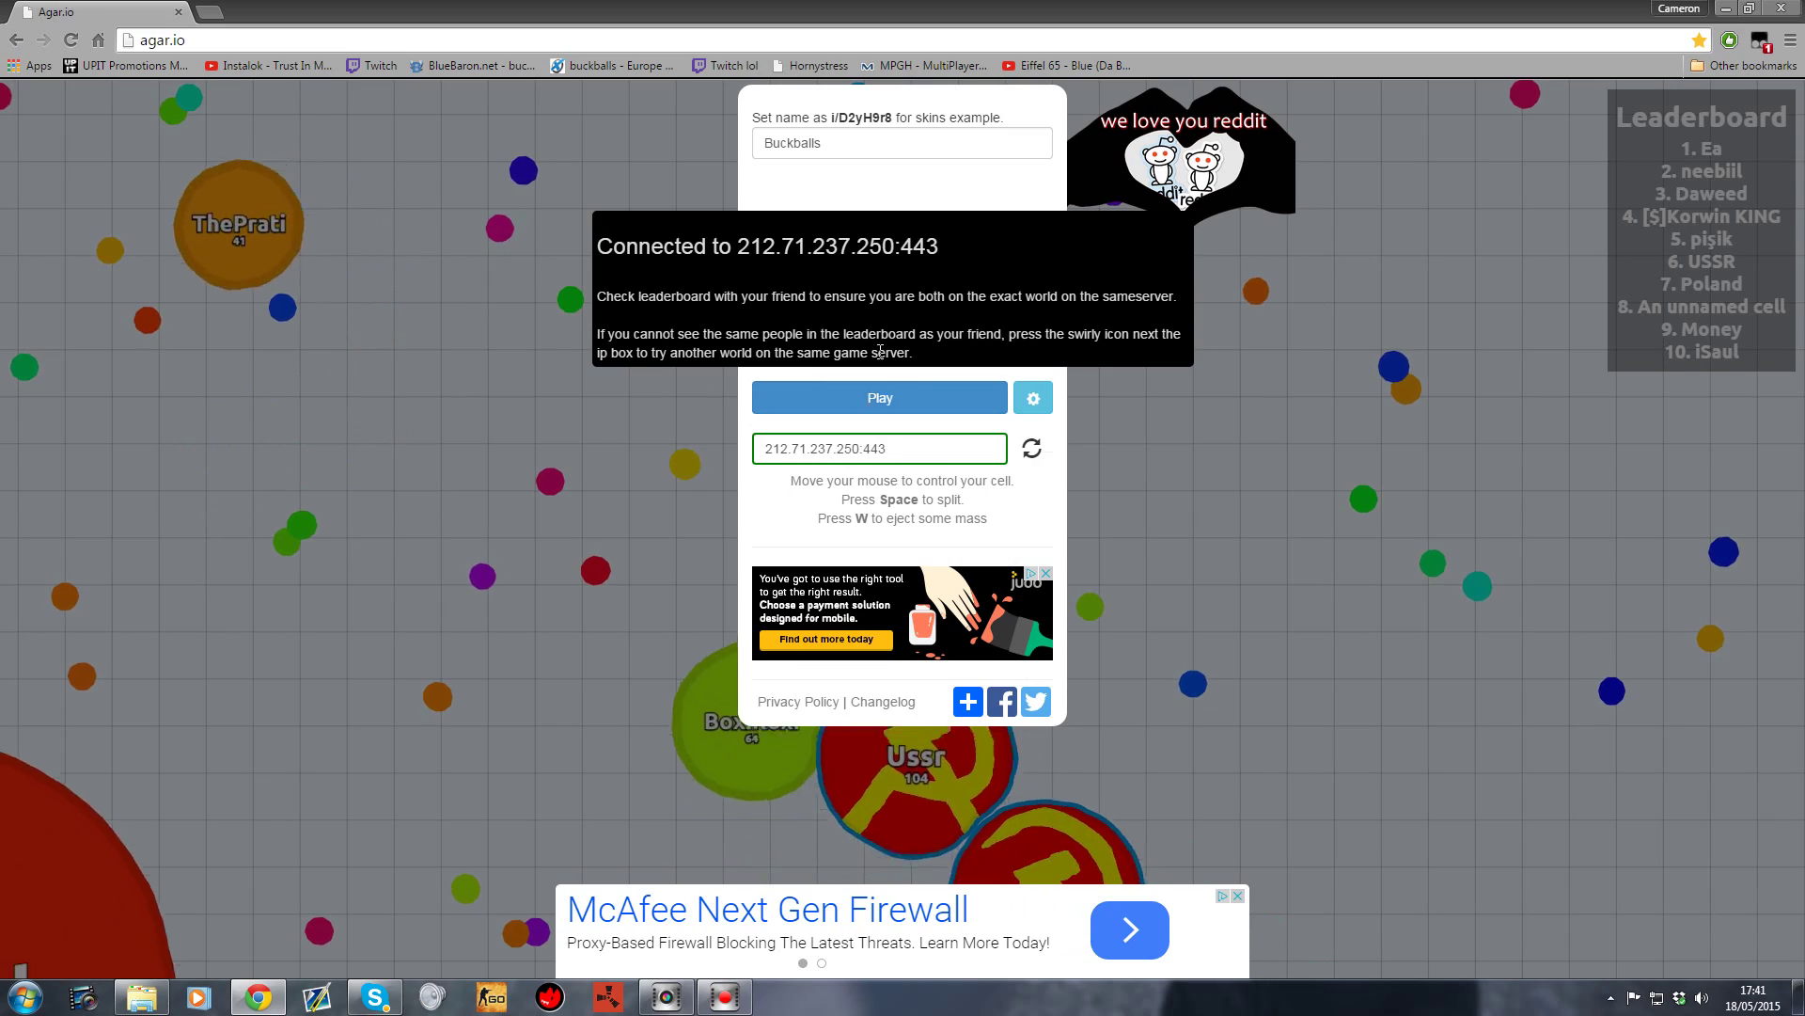
click(880, 398)
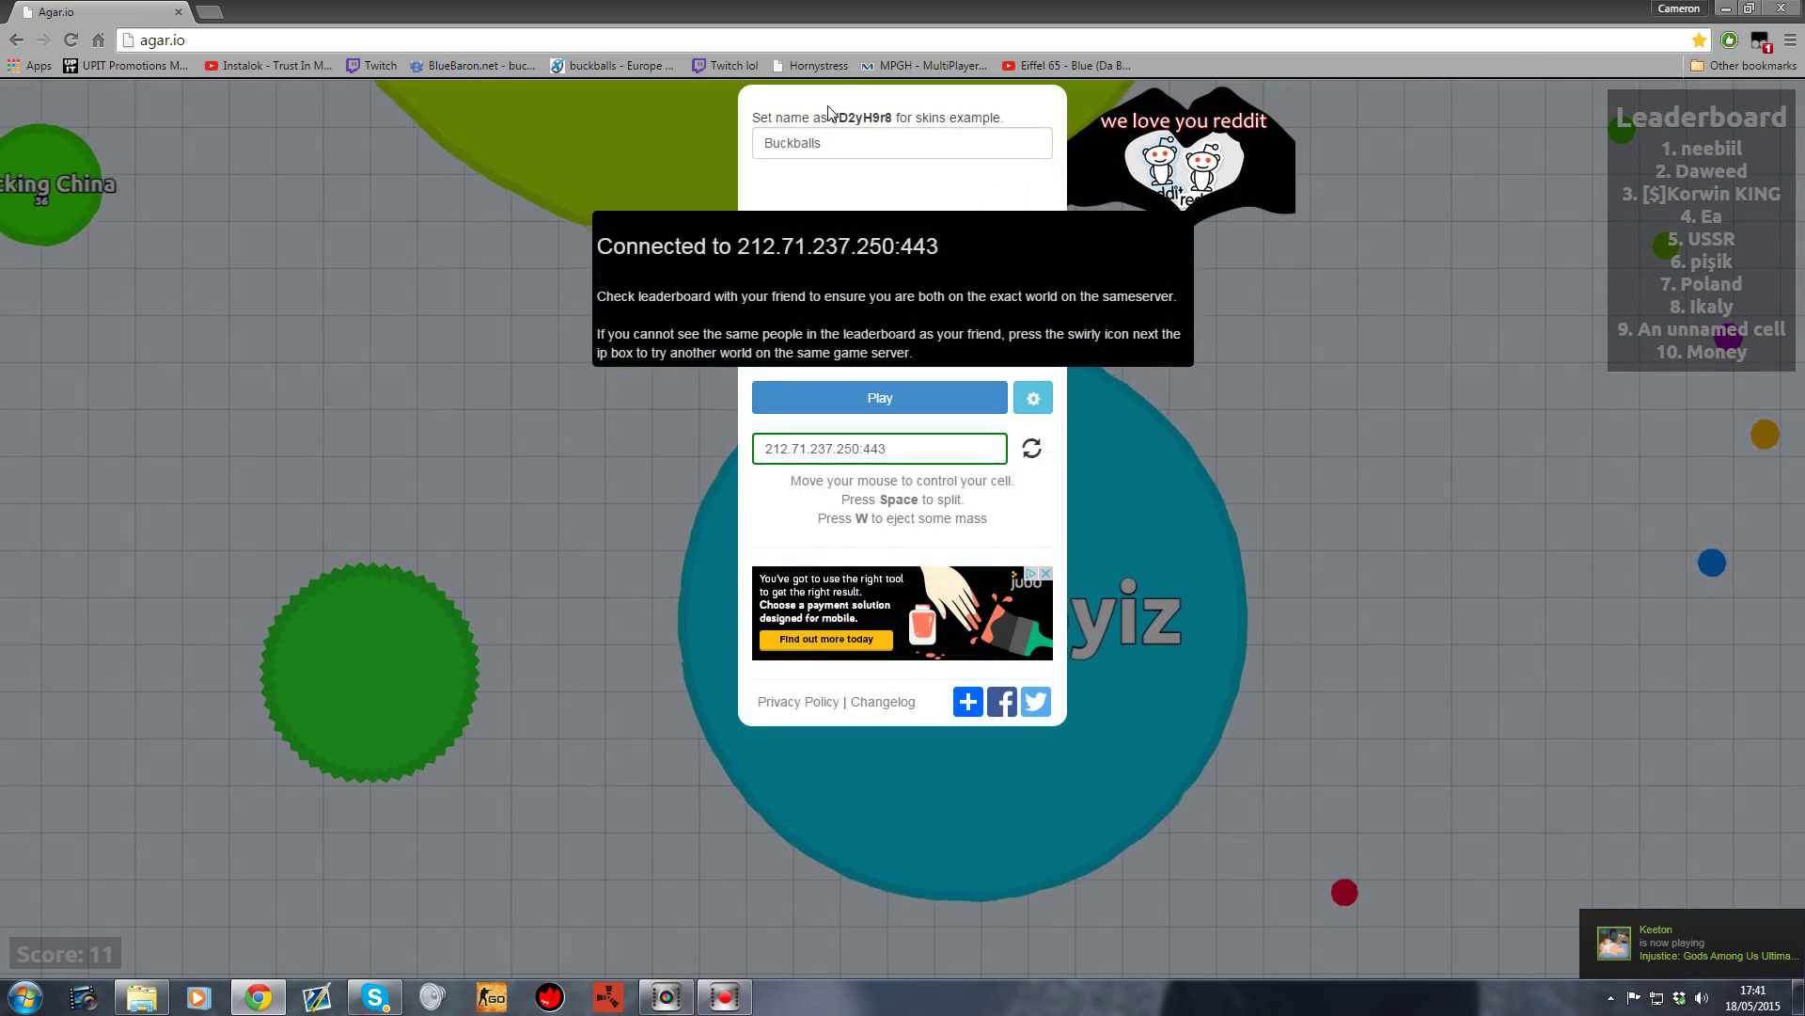
- Clear the player name on agar.io and open imgur.com in a new tab
double_click(851, 146)
key(BackSpace)
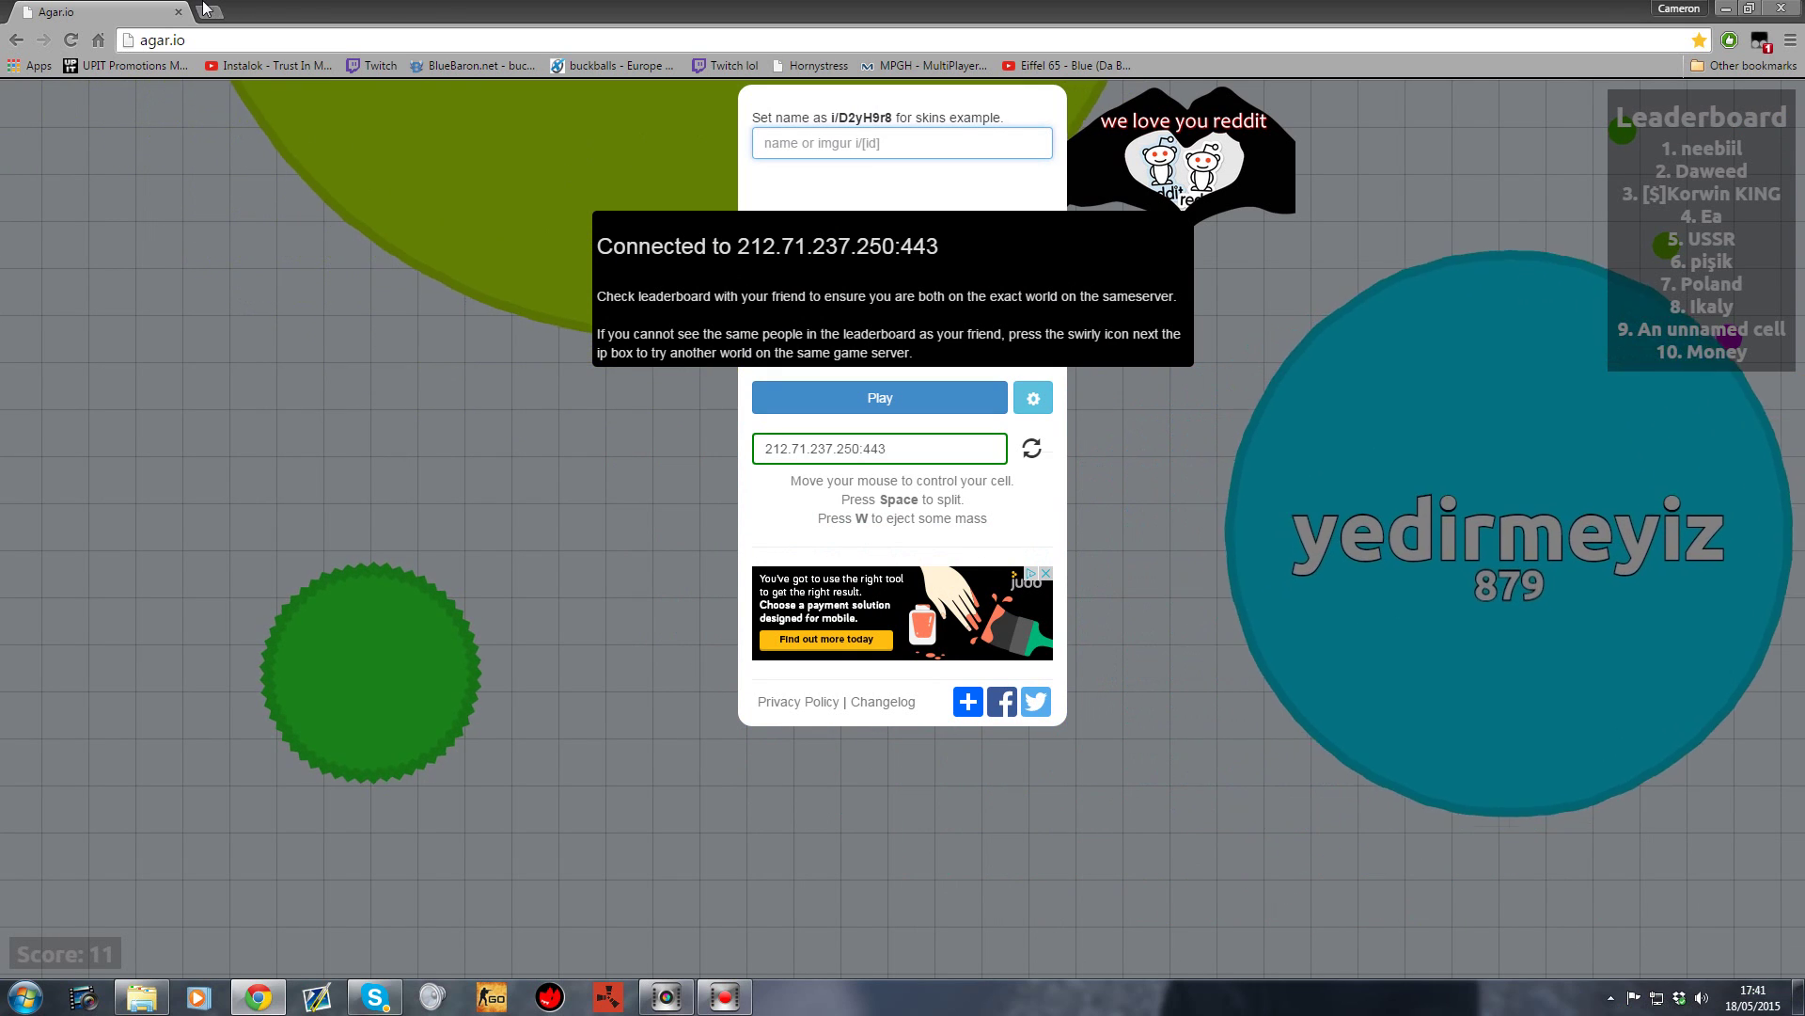
click(205, 8)
text(imgur.com)
key(Return)
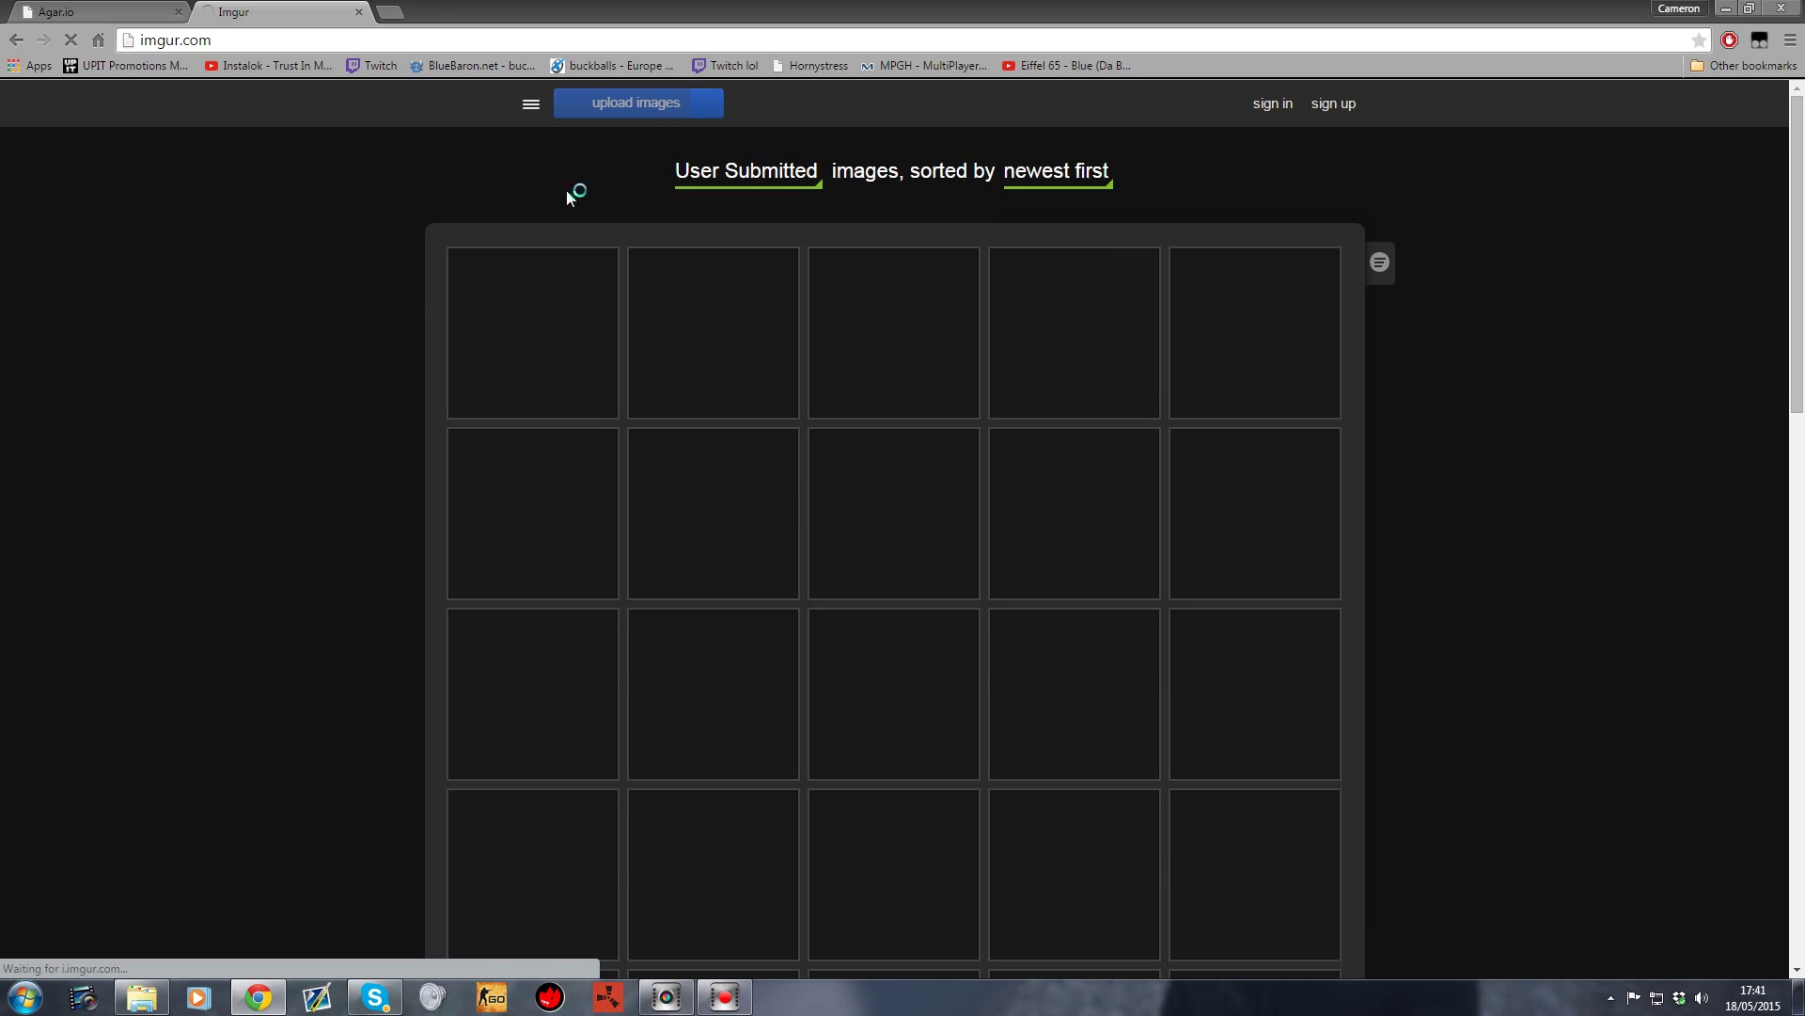
- Browse the user-submitted images on Imgur for a possible skin picture
scroll(1023, 511, down, 15)
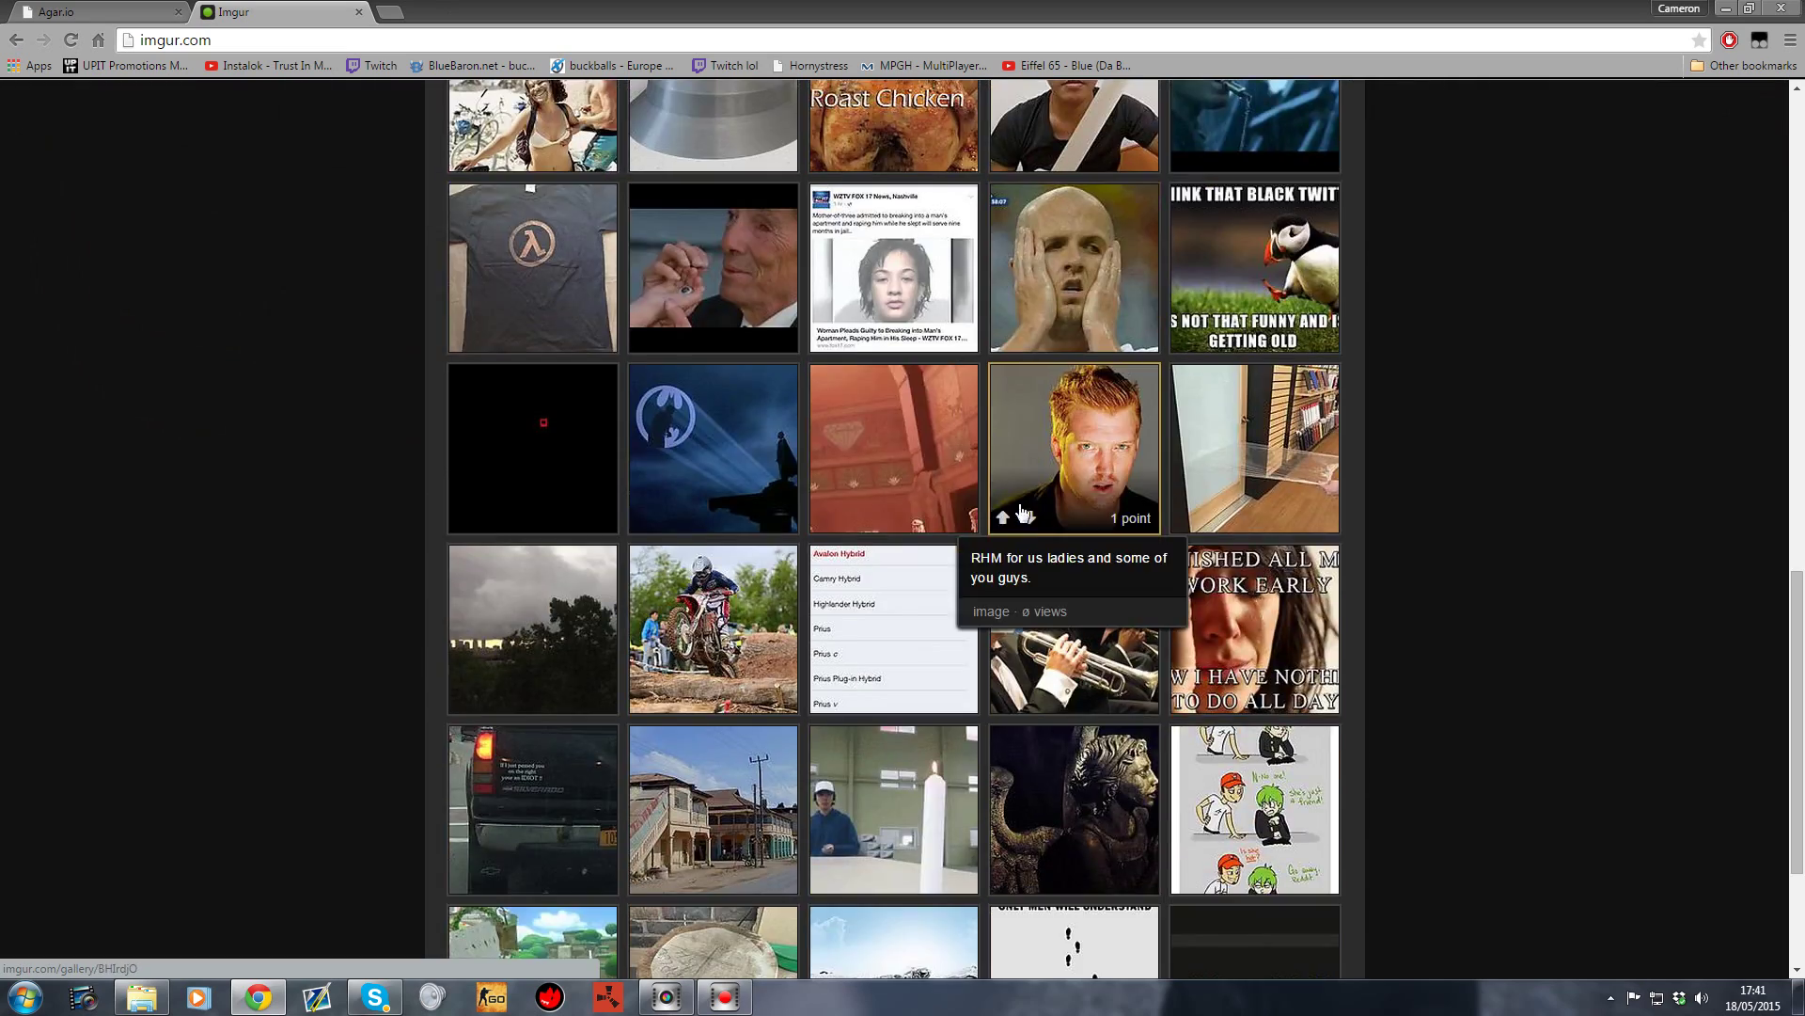
scroll(1211, 501, down, 7)
scroll(1395, 496, up, 8)
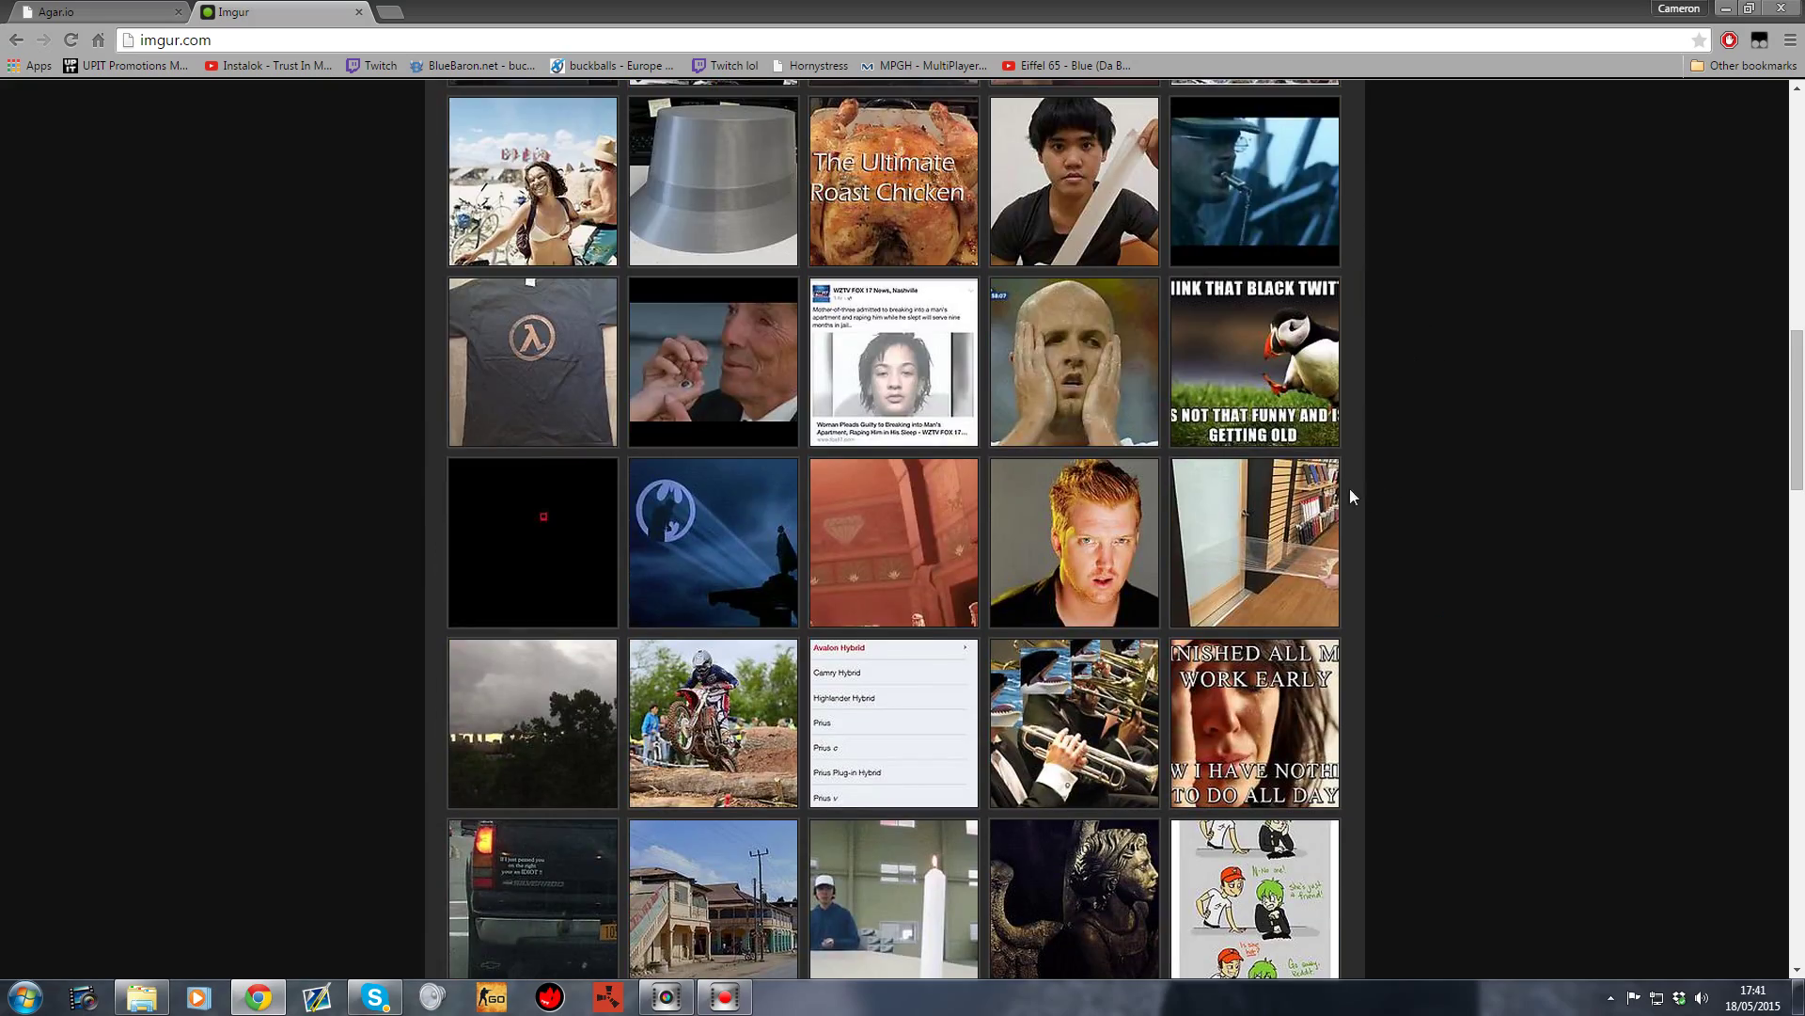
scroll(1111, 404, down, 12)
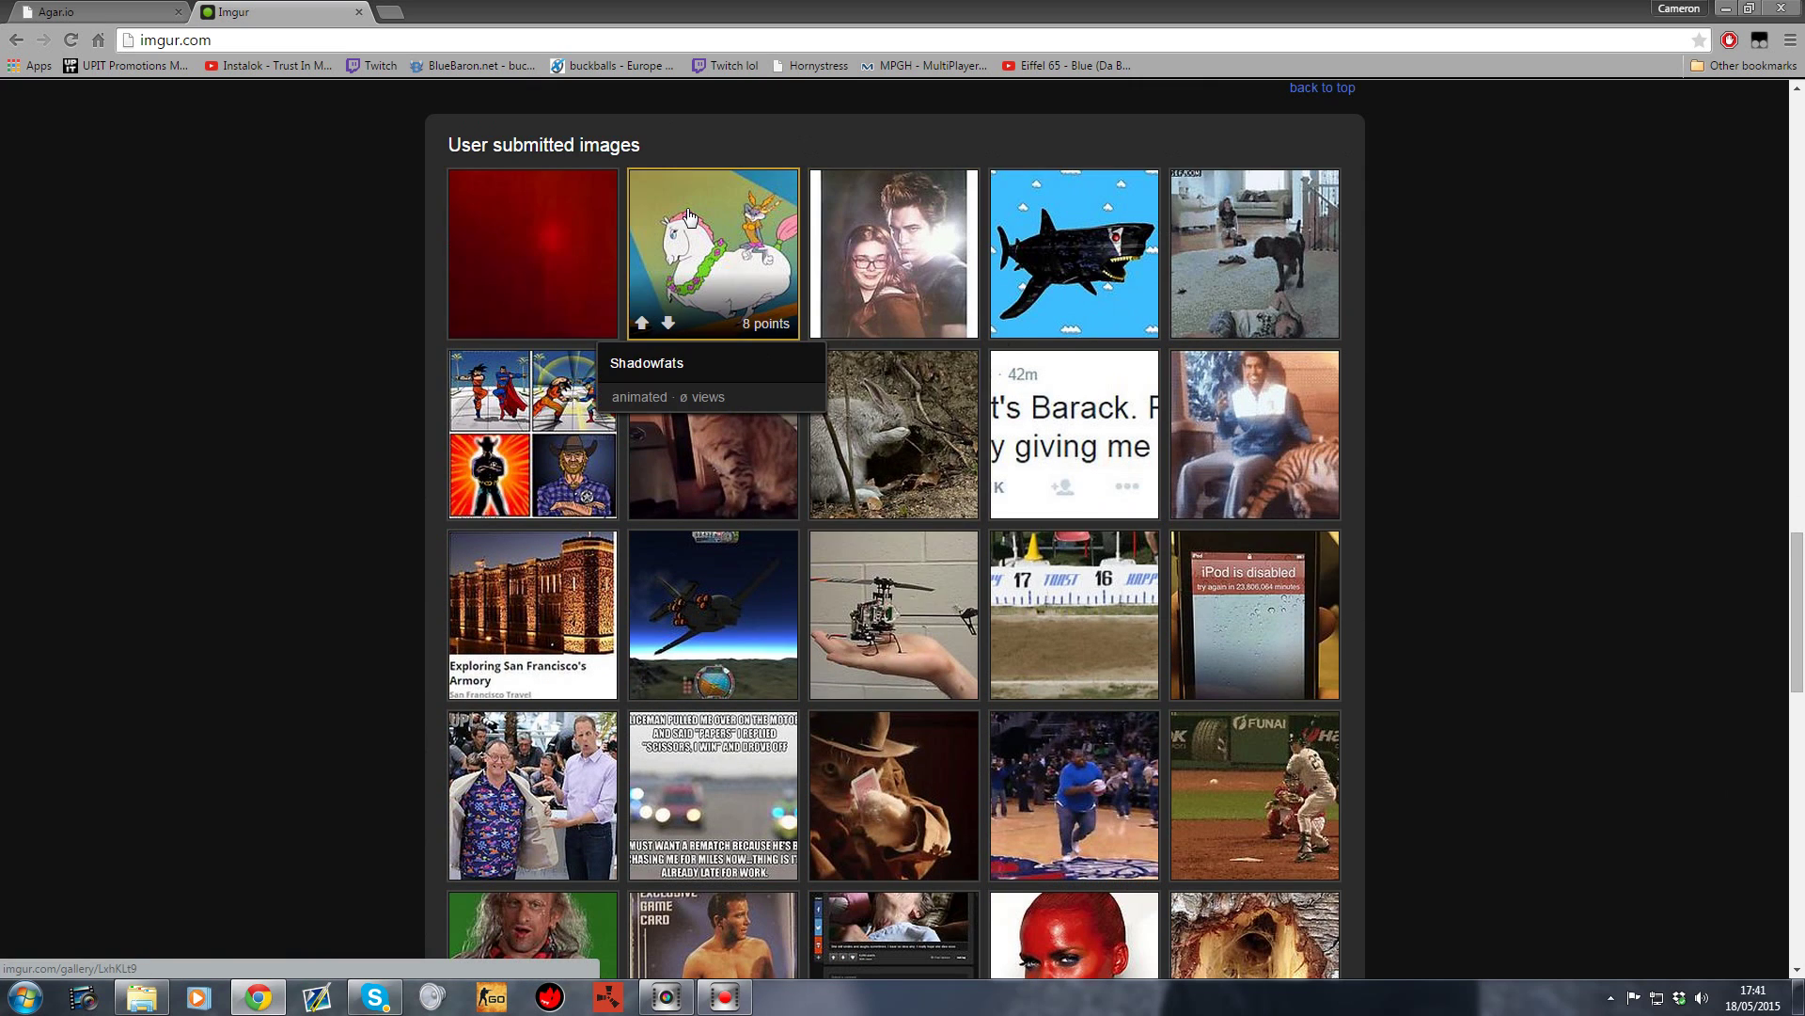
- Open the Shadowfats image on Imgur and copy its ID, LxhKLt9, from the end of the page address
click(718, 254)
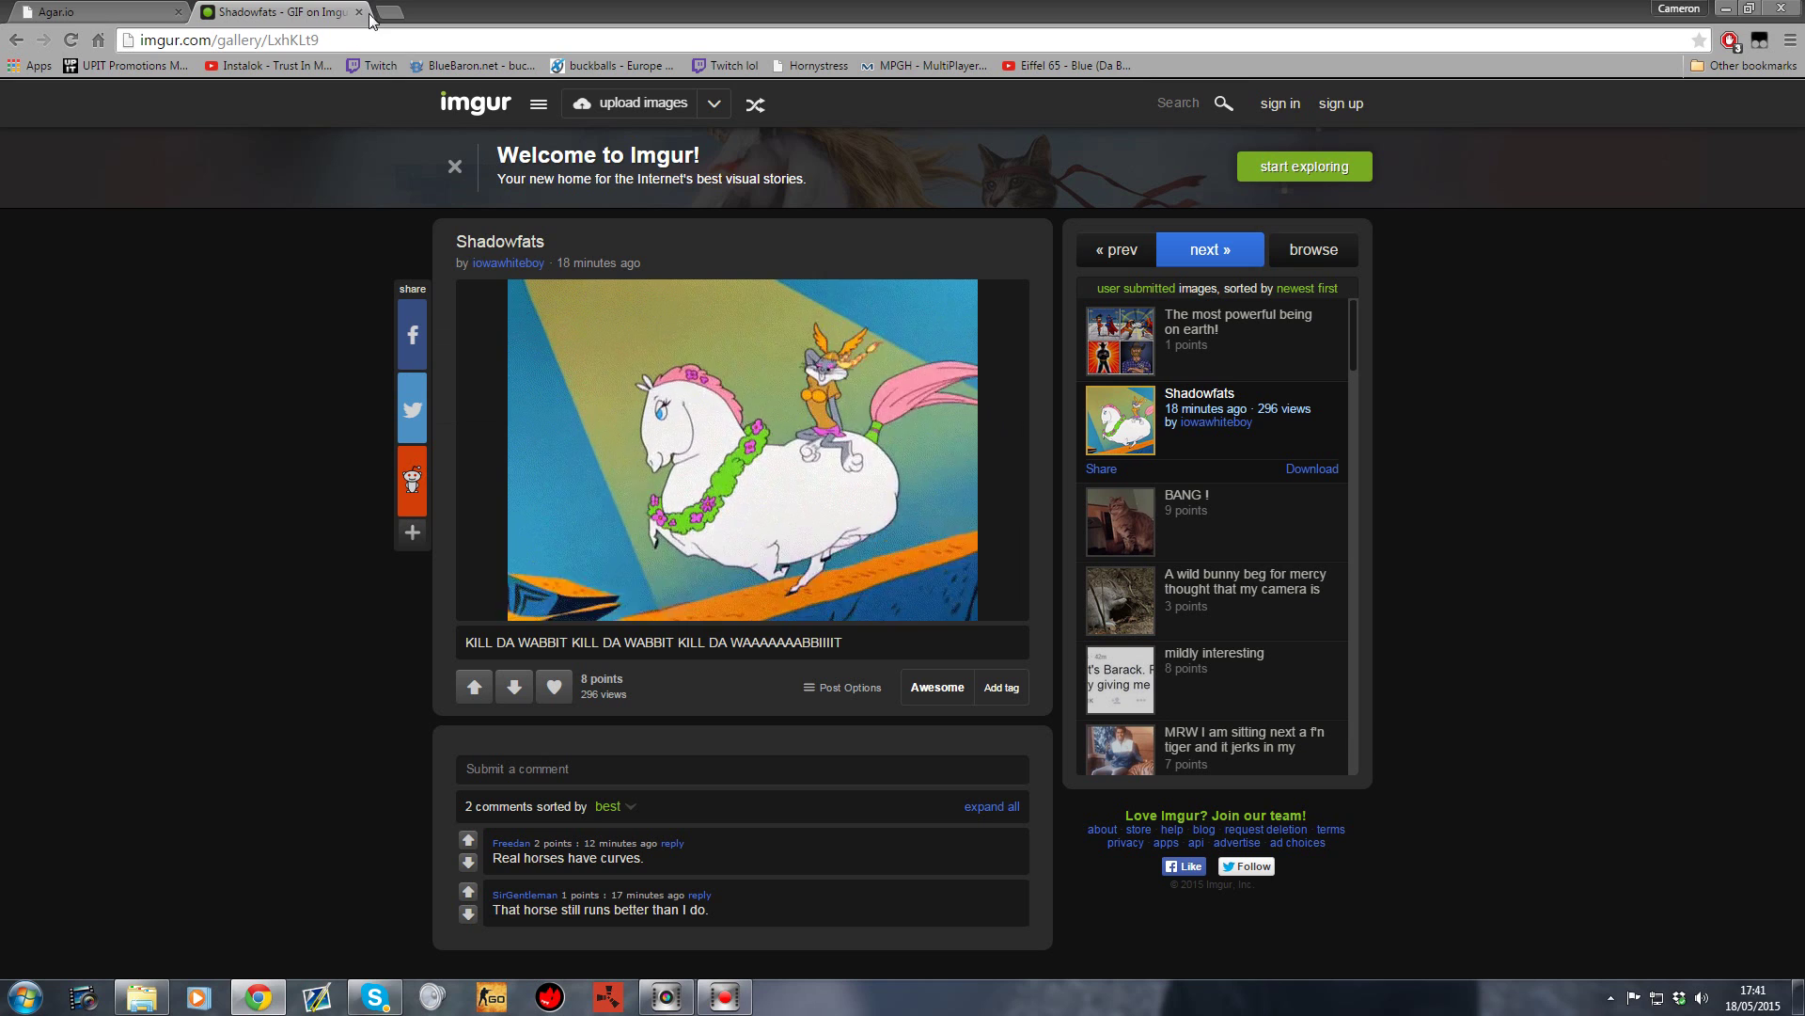
click(357, 41)
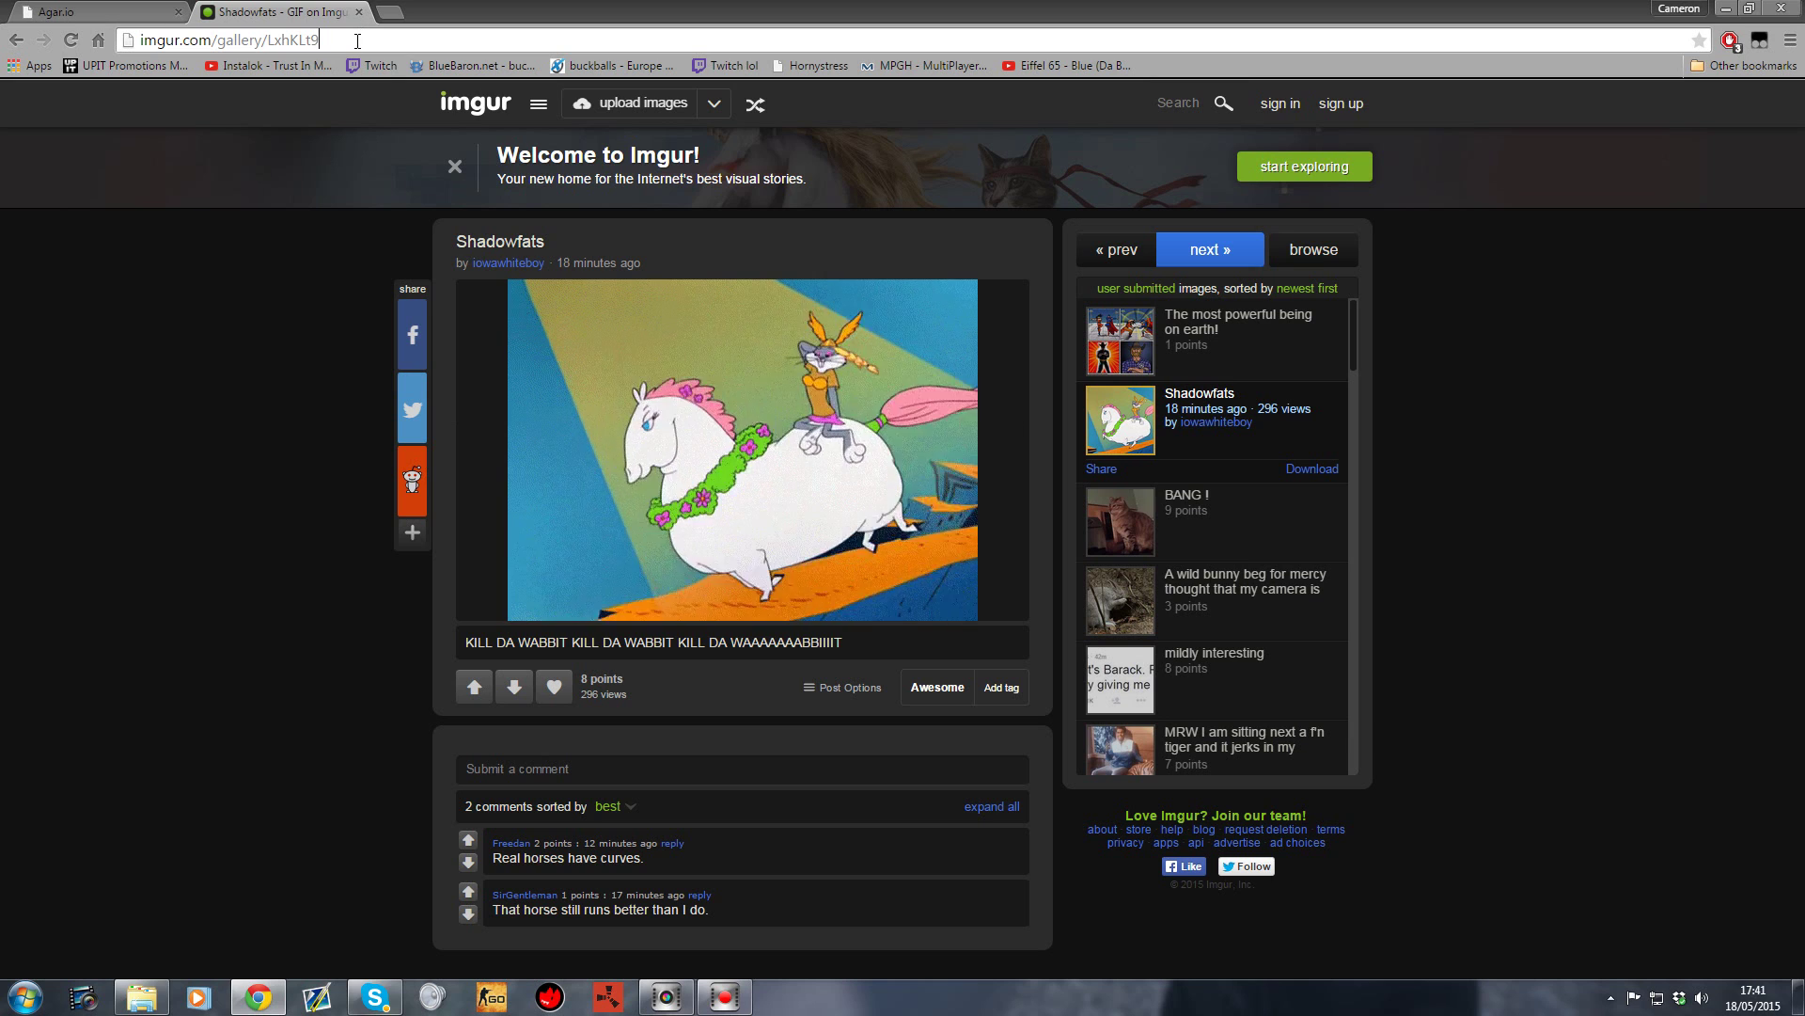
right_click(287, 47)
click(310, 109)
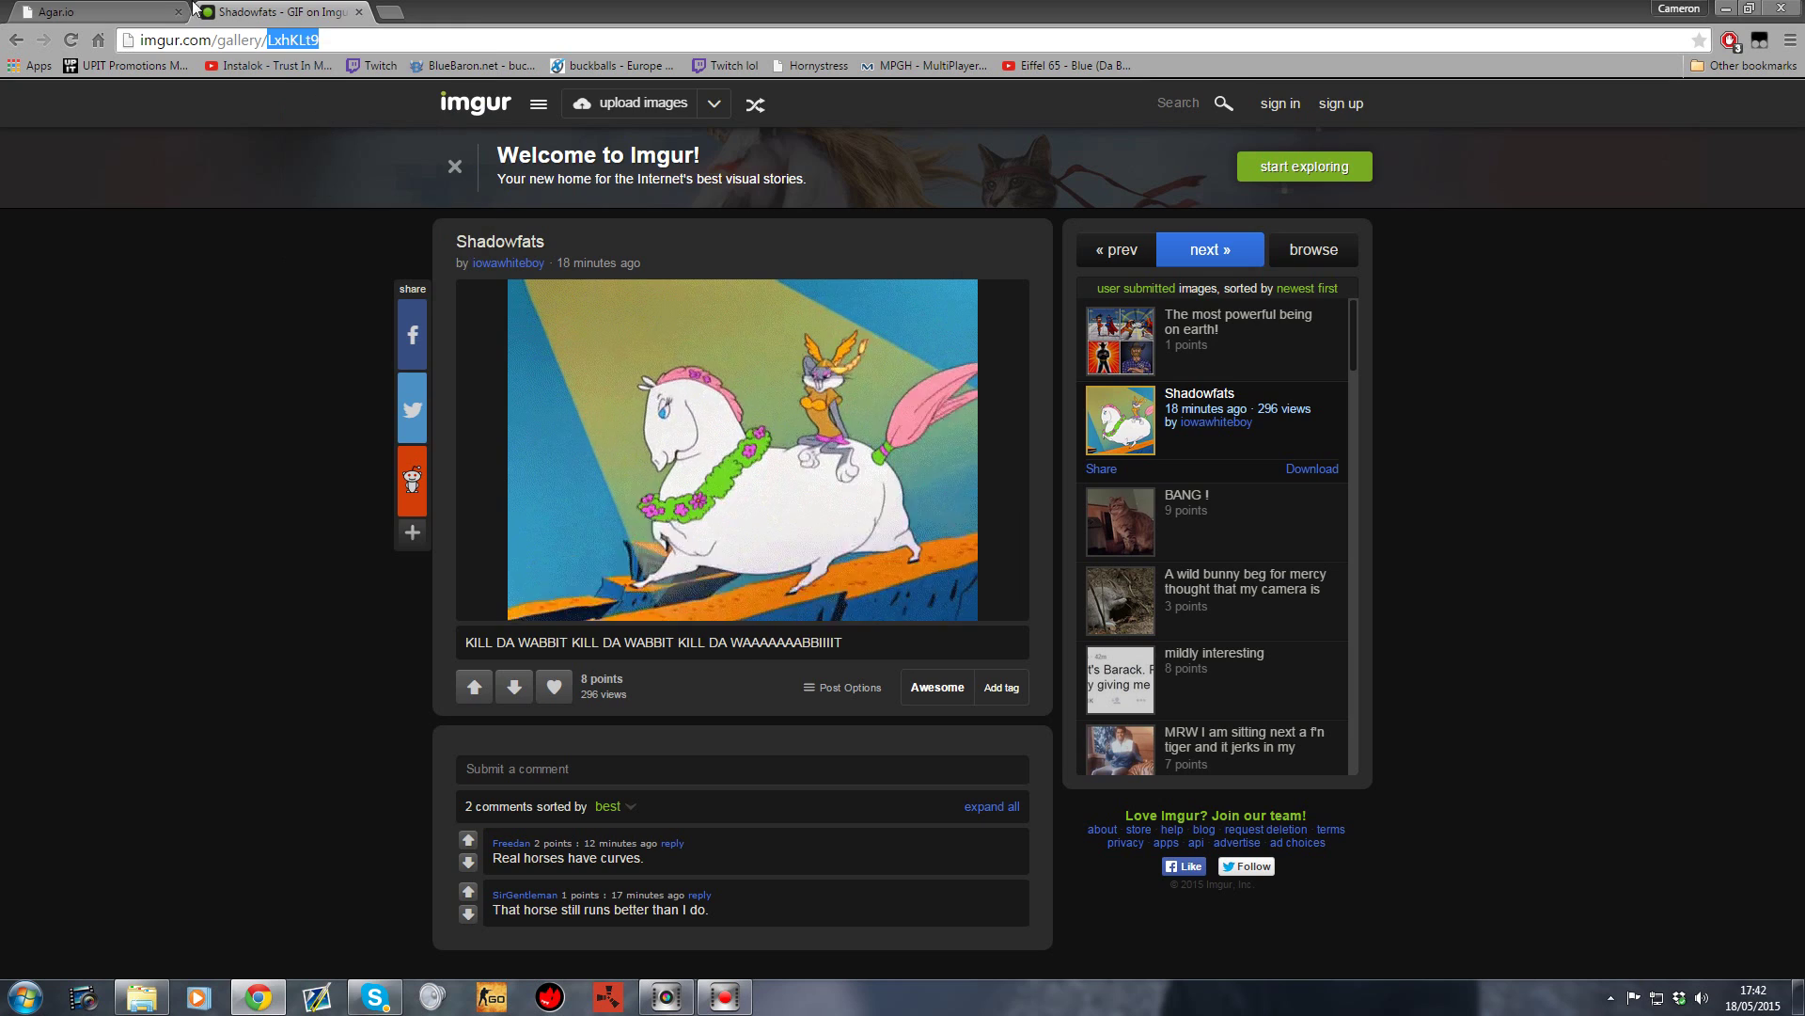
- Set the agar.io player name to i/LxhKLt9 using the copied image ID and start playing with that skin
click(94, 12)
key(ctrl+v)
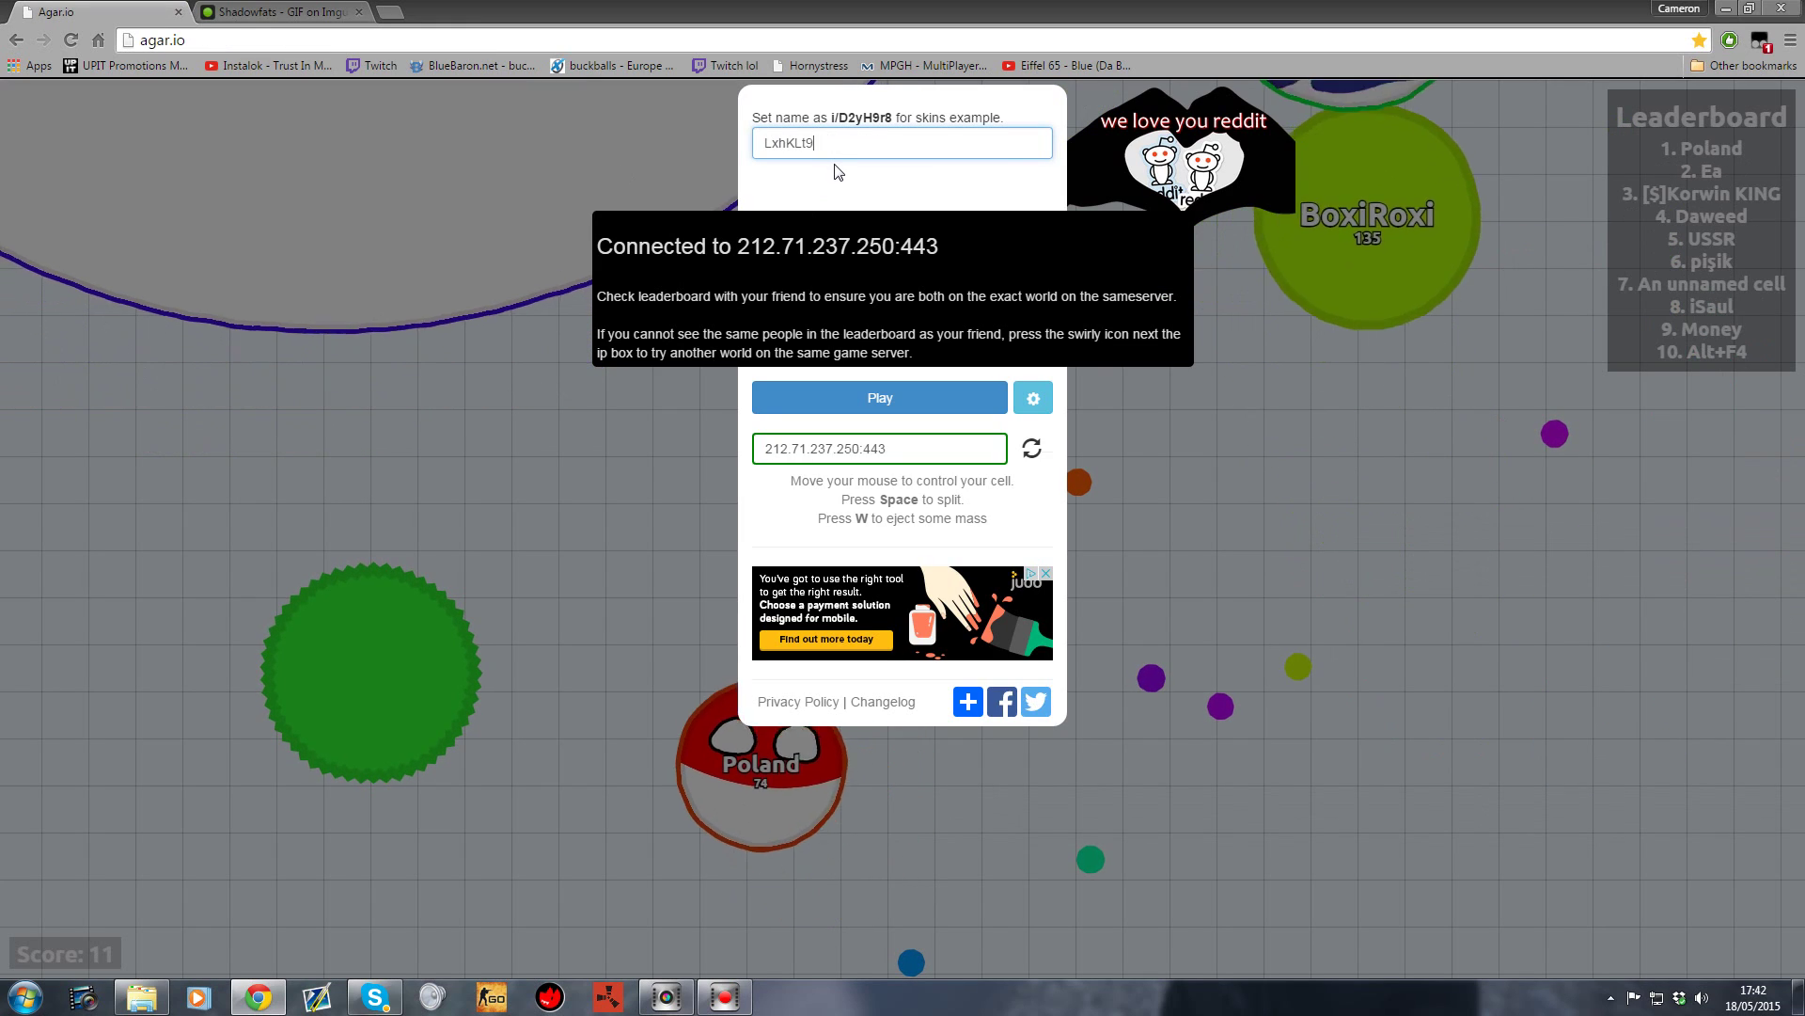
key(Left)
key(Left)
key(Left)
key(Left)
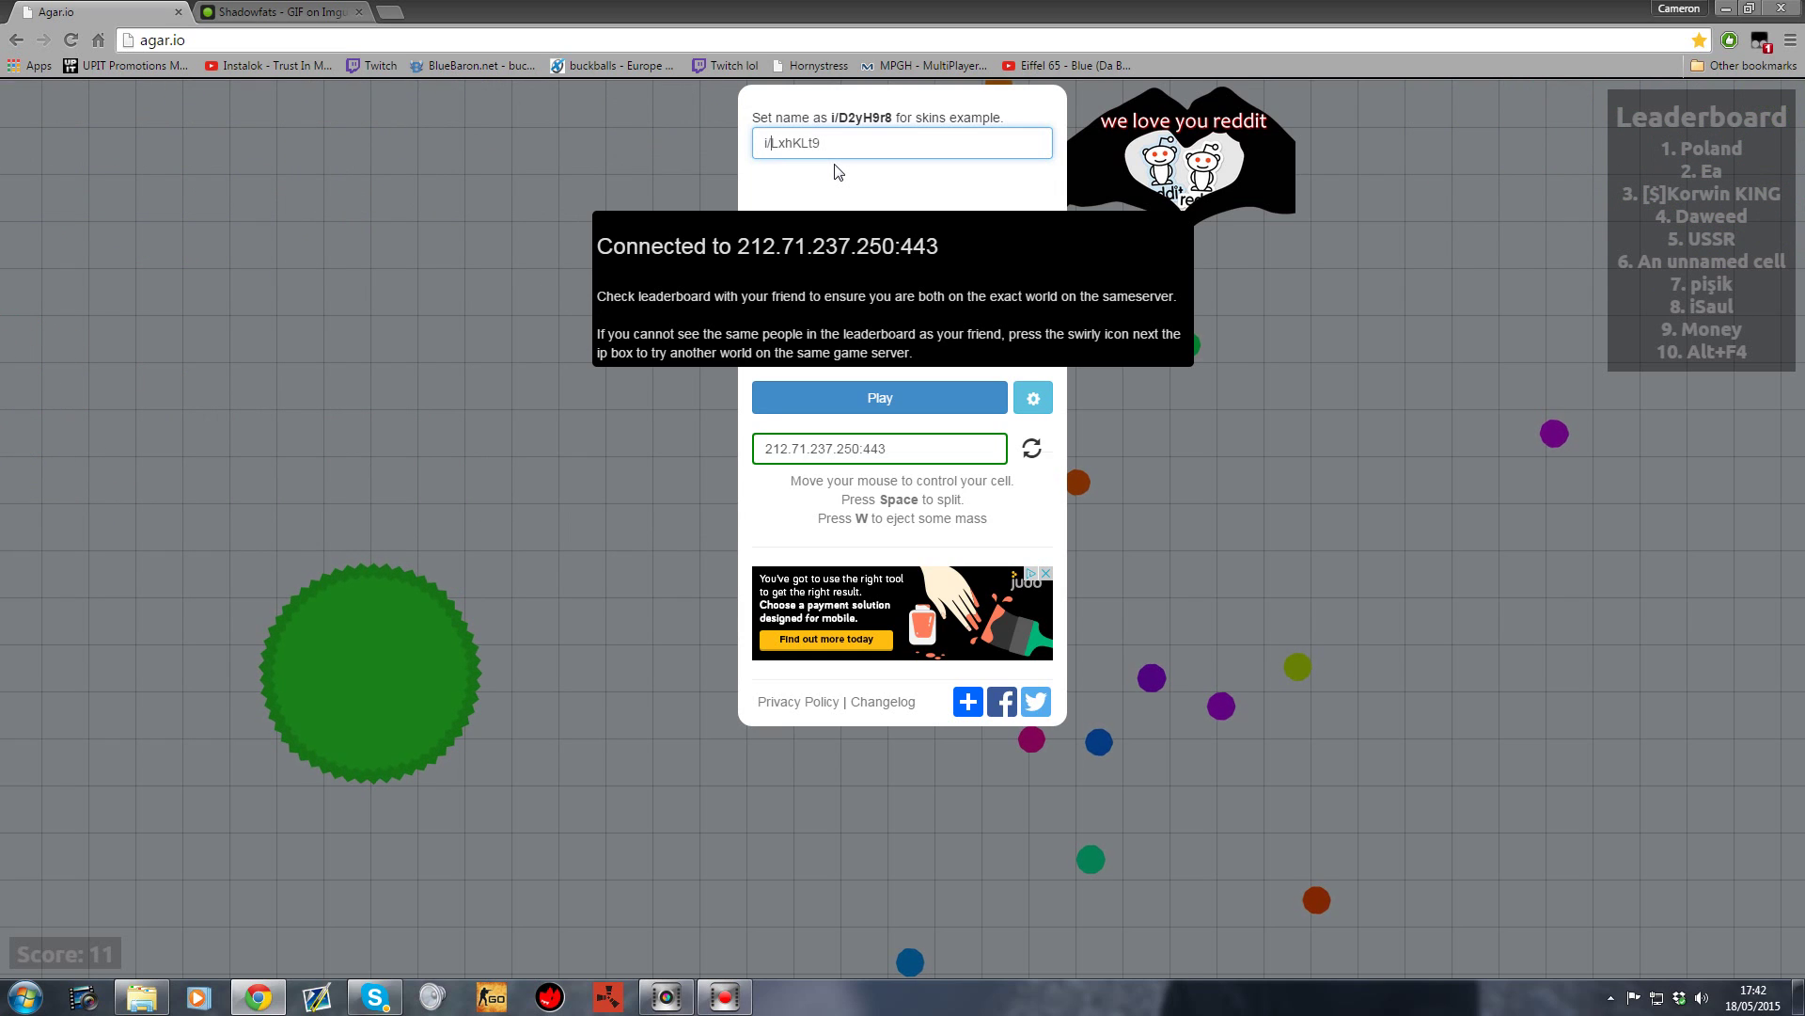
click(912, 407)
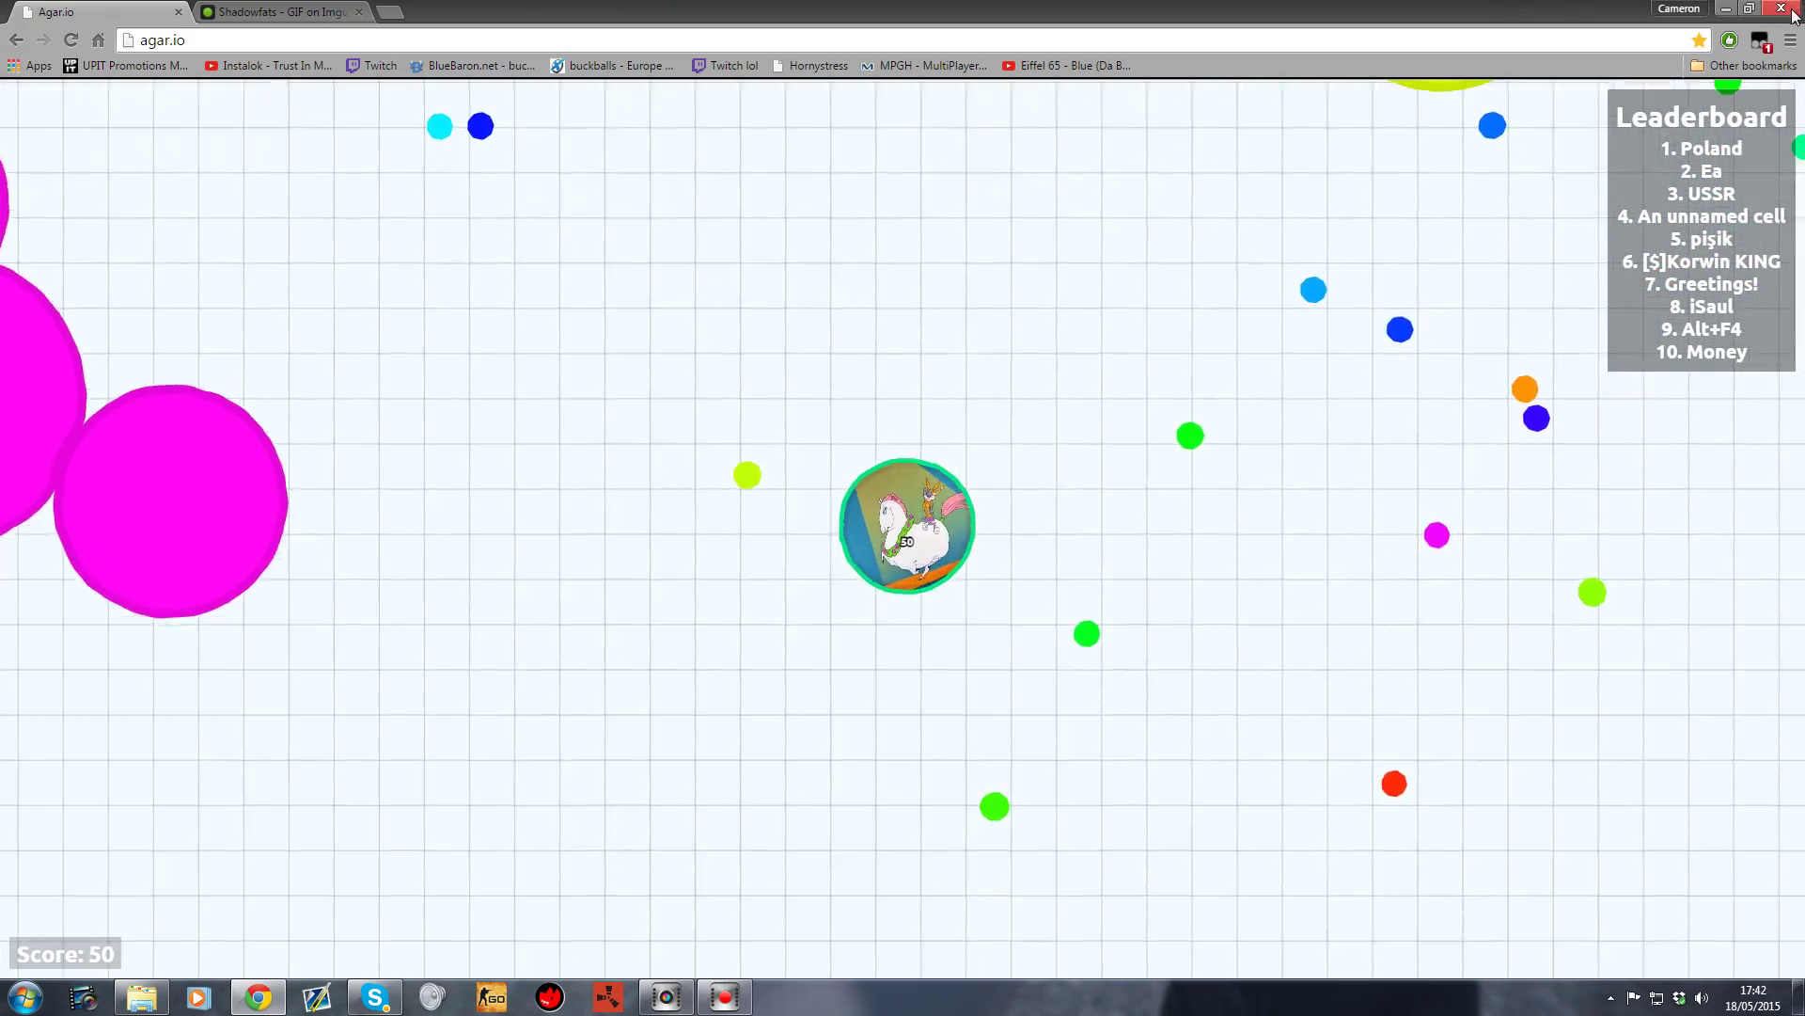
- Disable Tampermonkey and reload agar.io, selecting a region to play an unmodded FFA game as WDSASD
click(1760, 39)
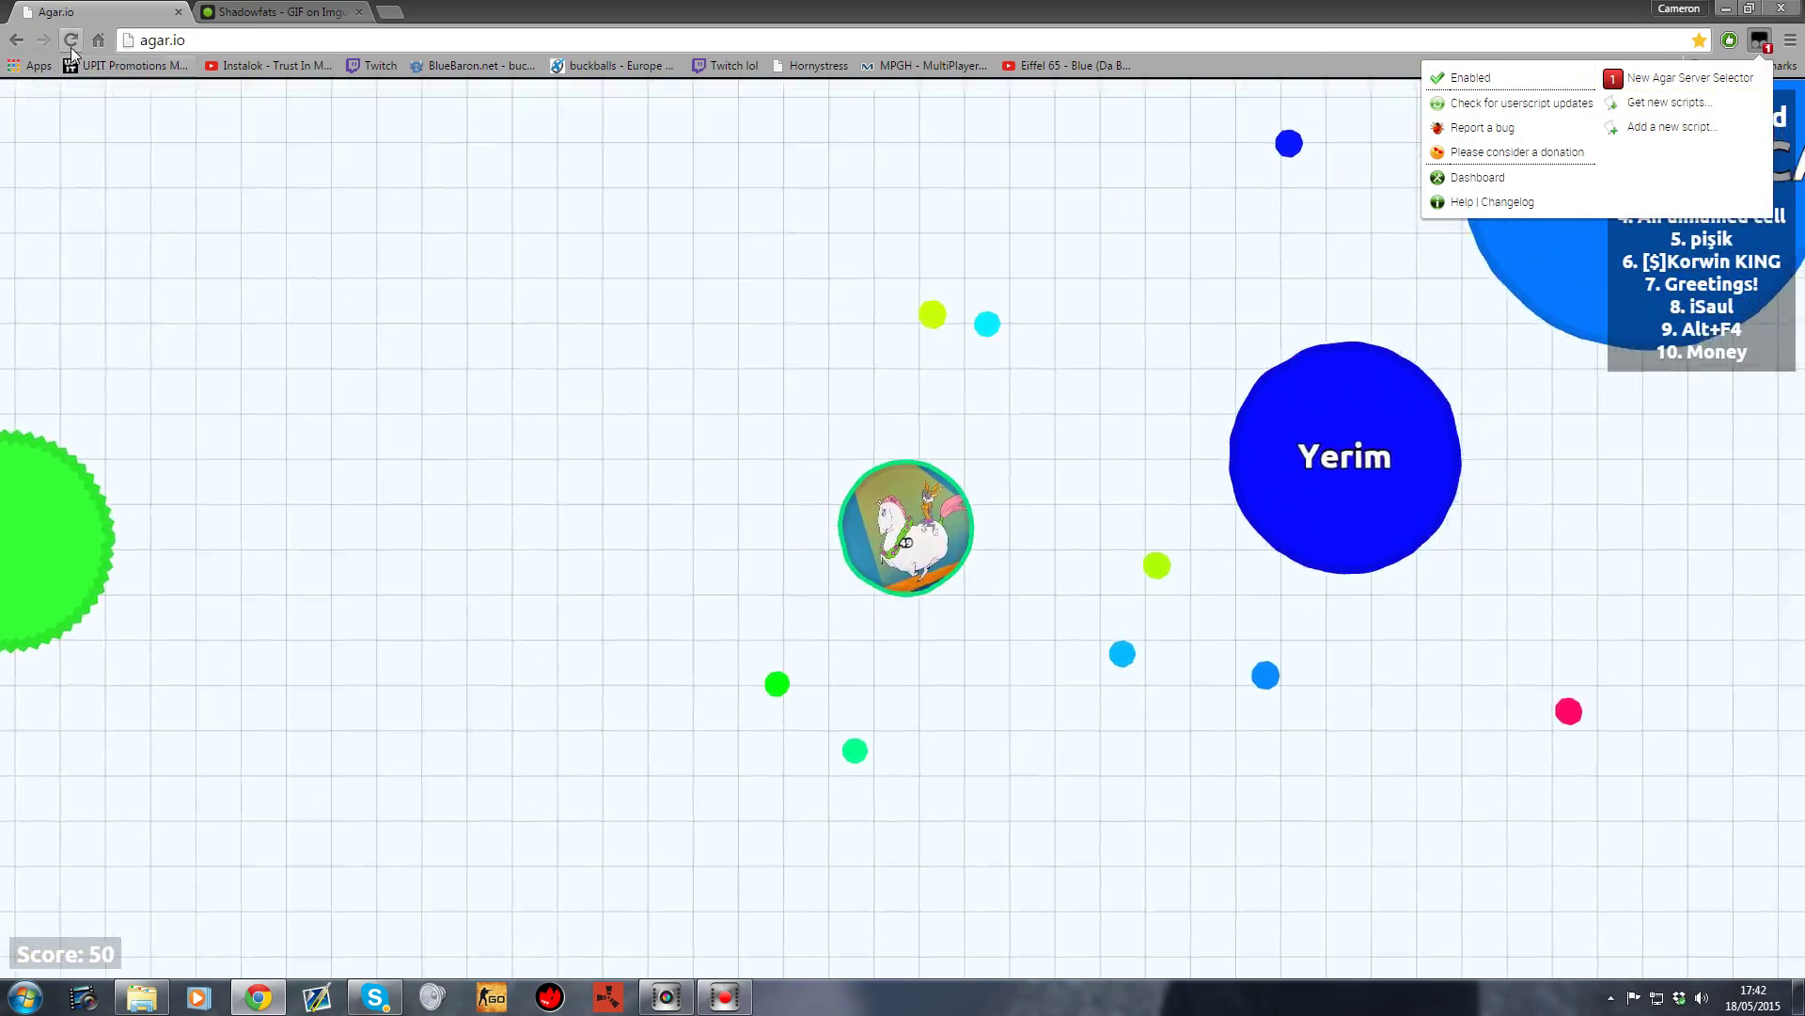
click(71, 47)
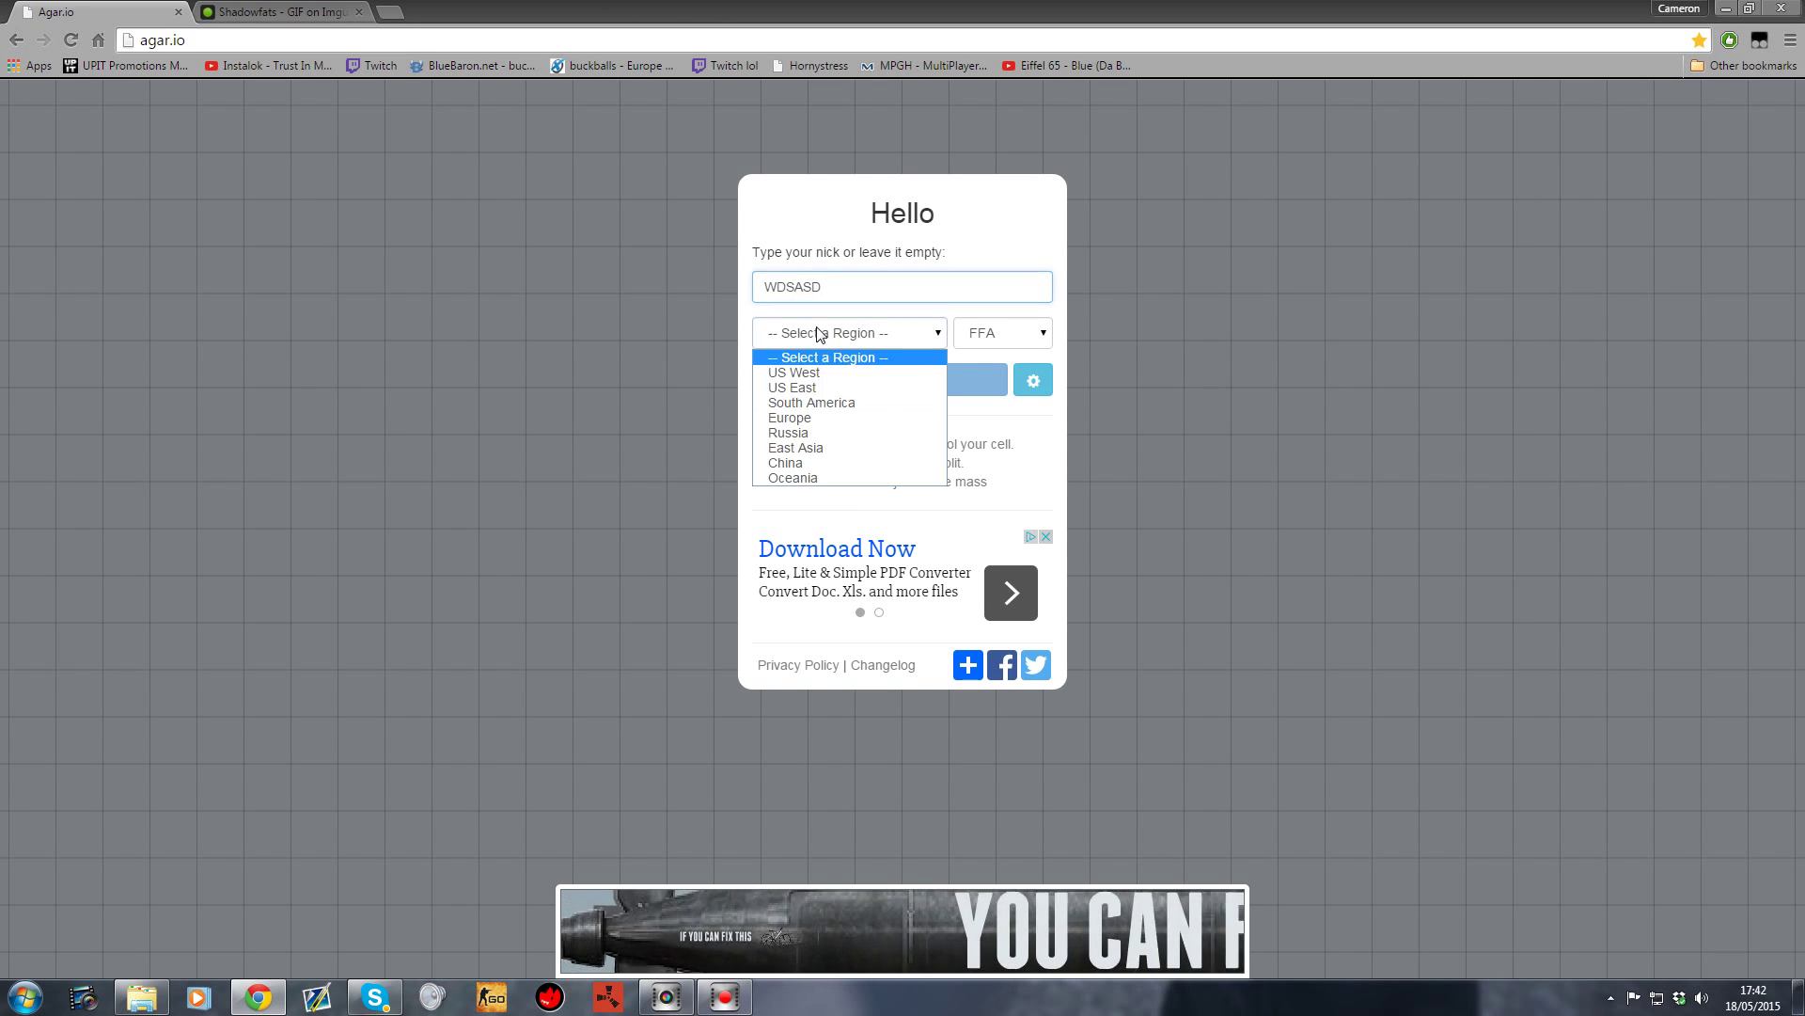
click(827, 403)
click(903, 386)
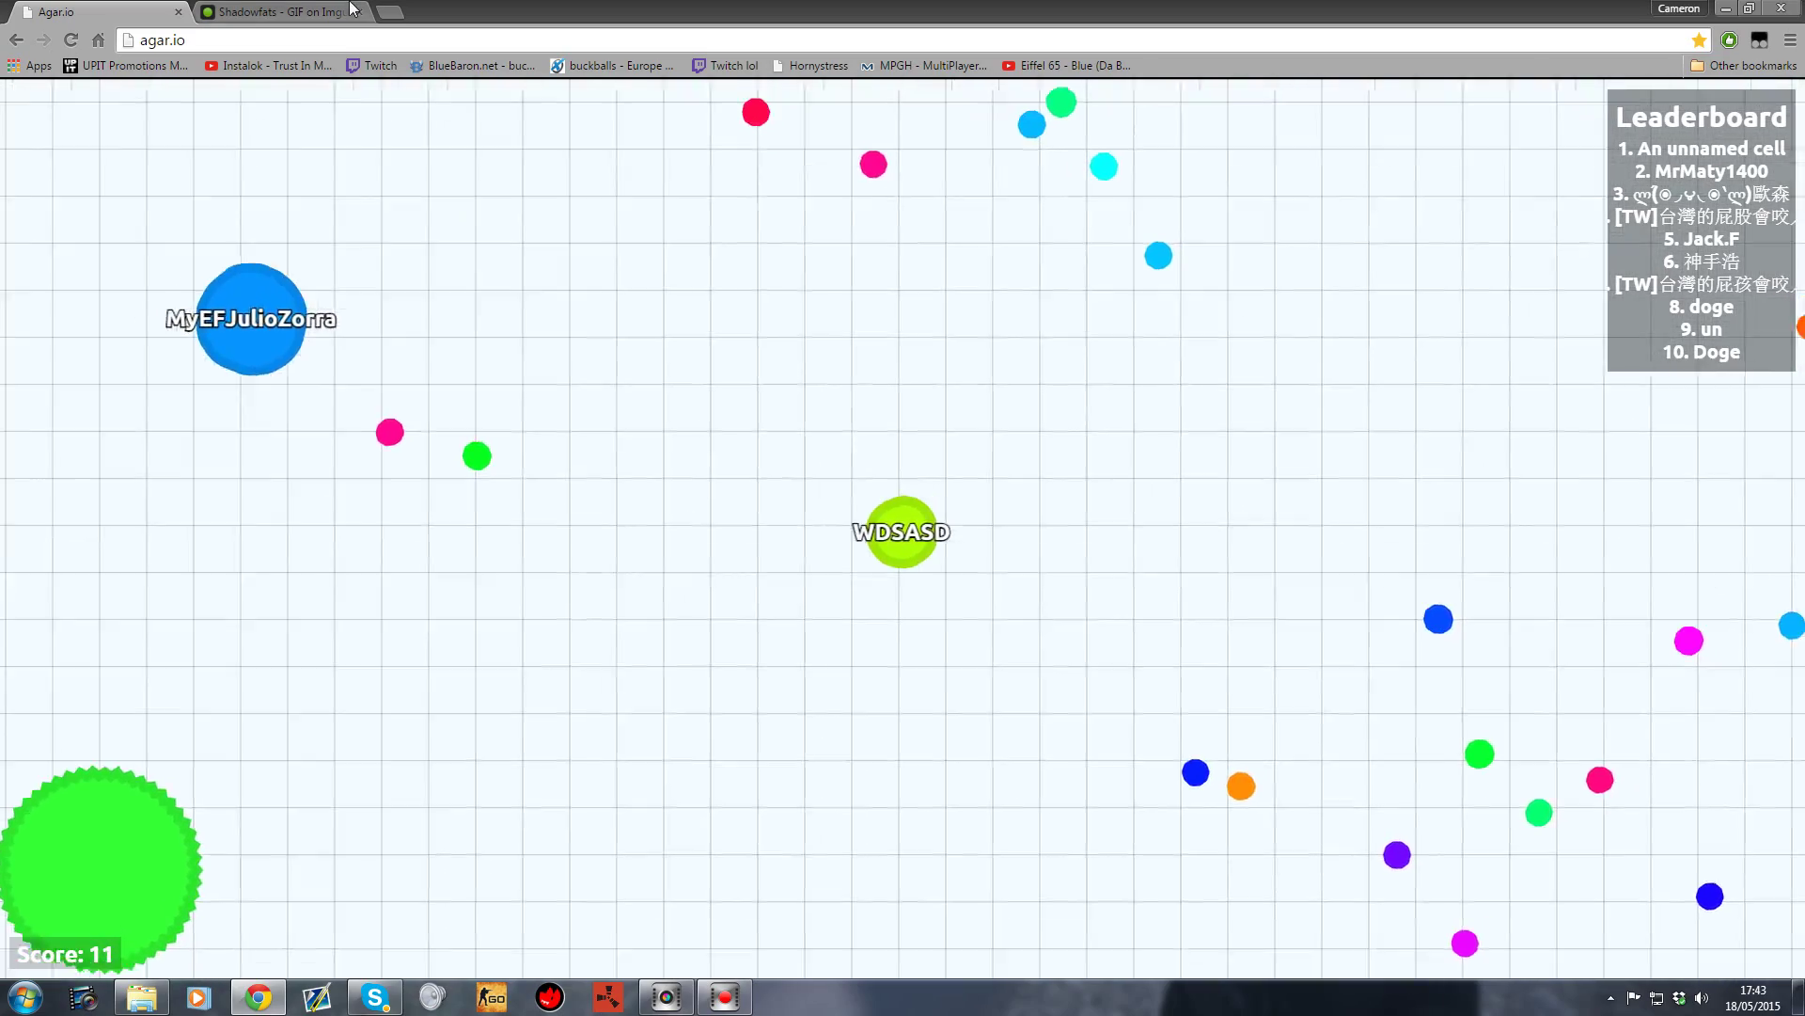
- Close the agar.io and Imgur pages and the Desktop folder window
click(180, 11)
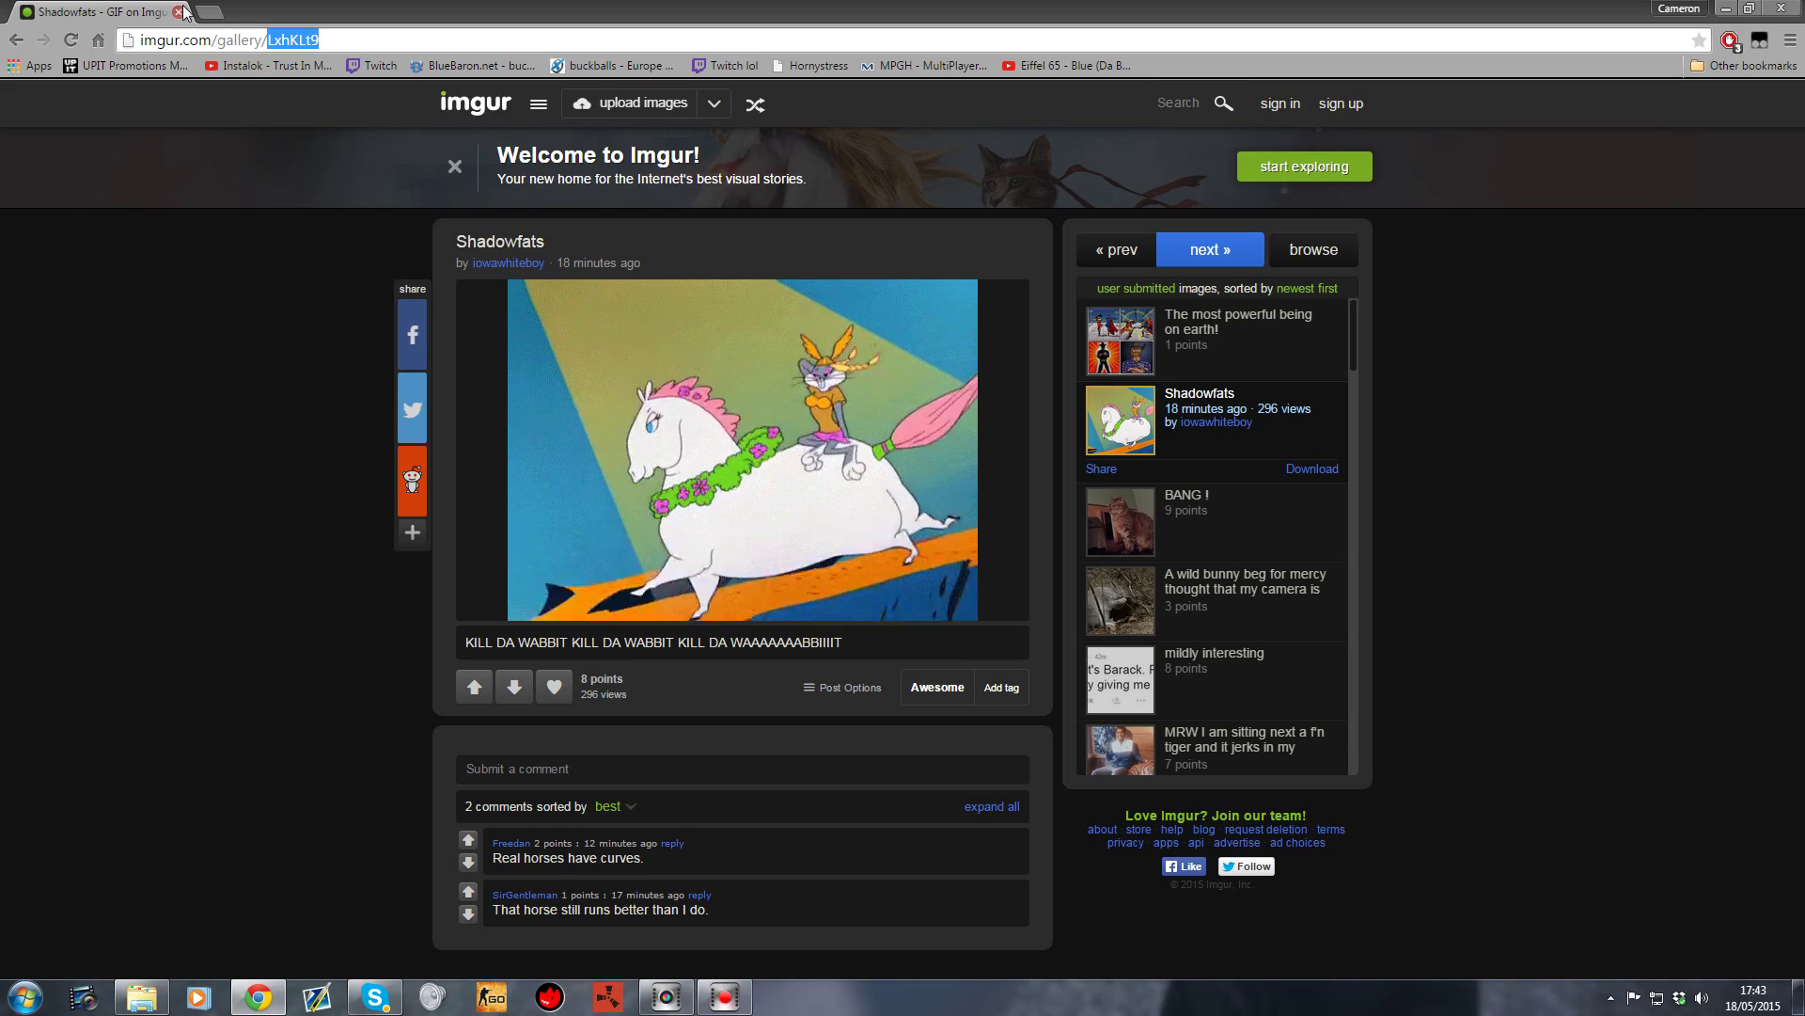
click(179, 11)
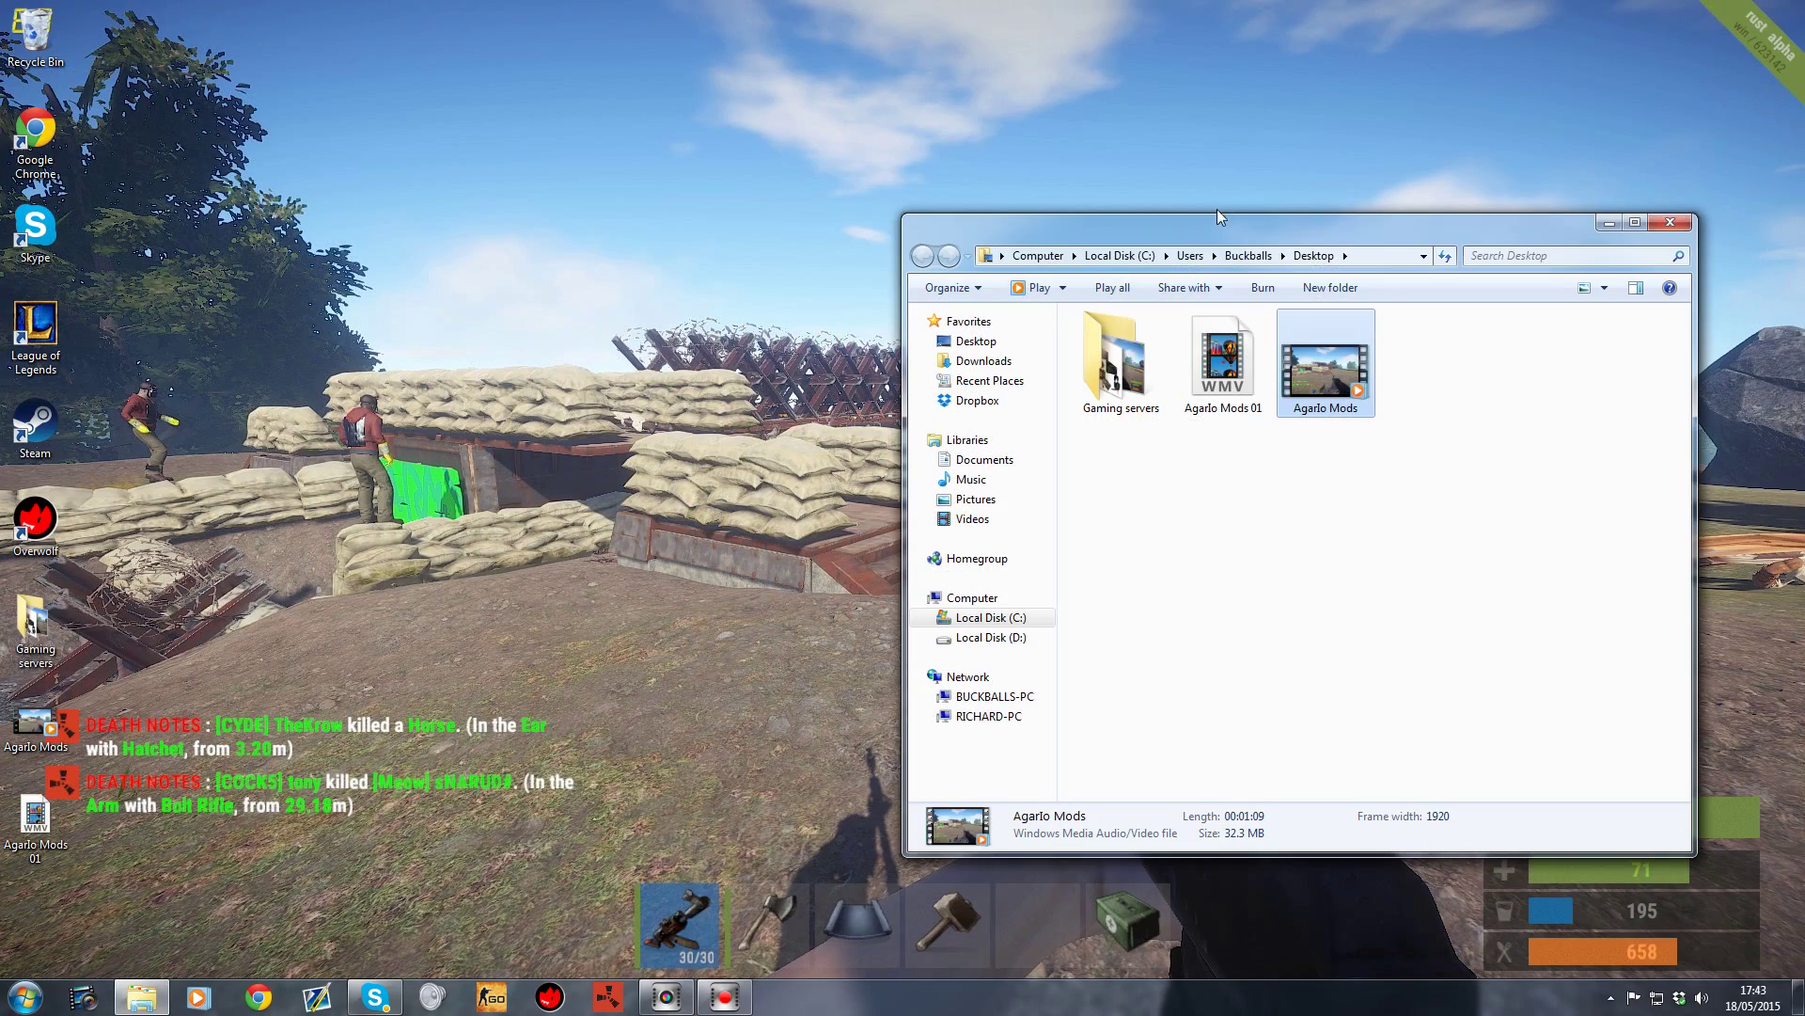
click(1670, 222)
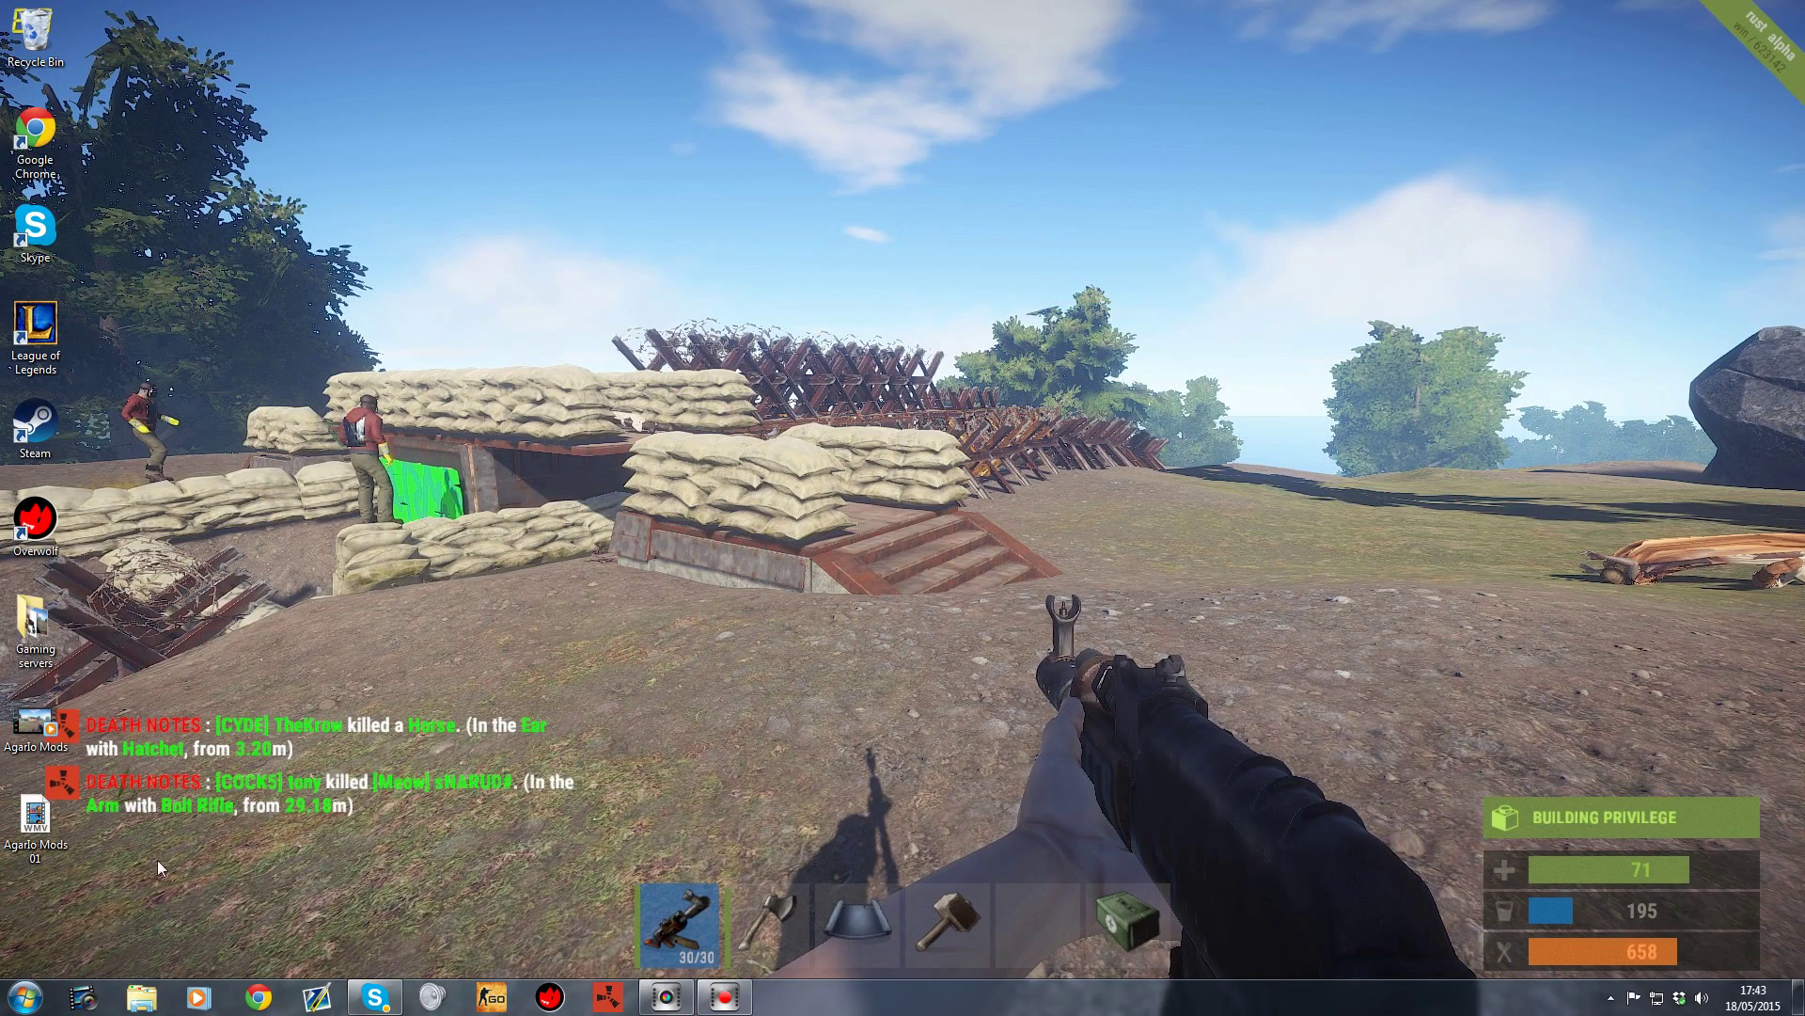
drag(94, 417, 790, 750)
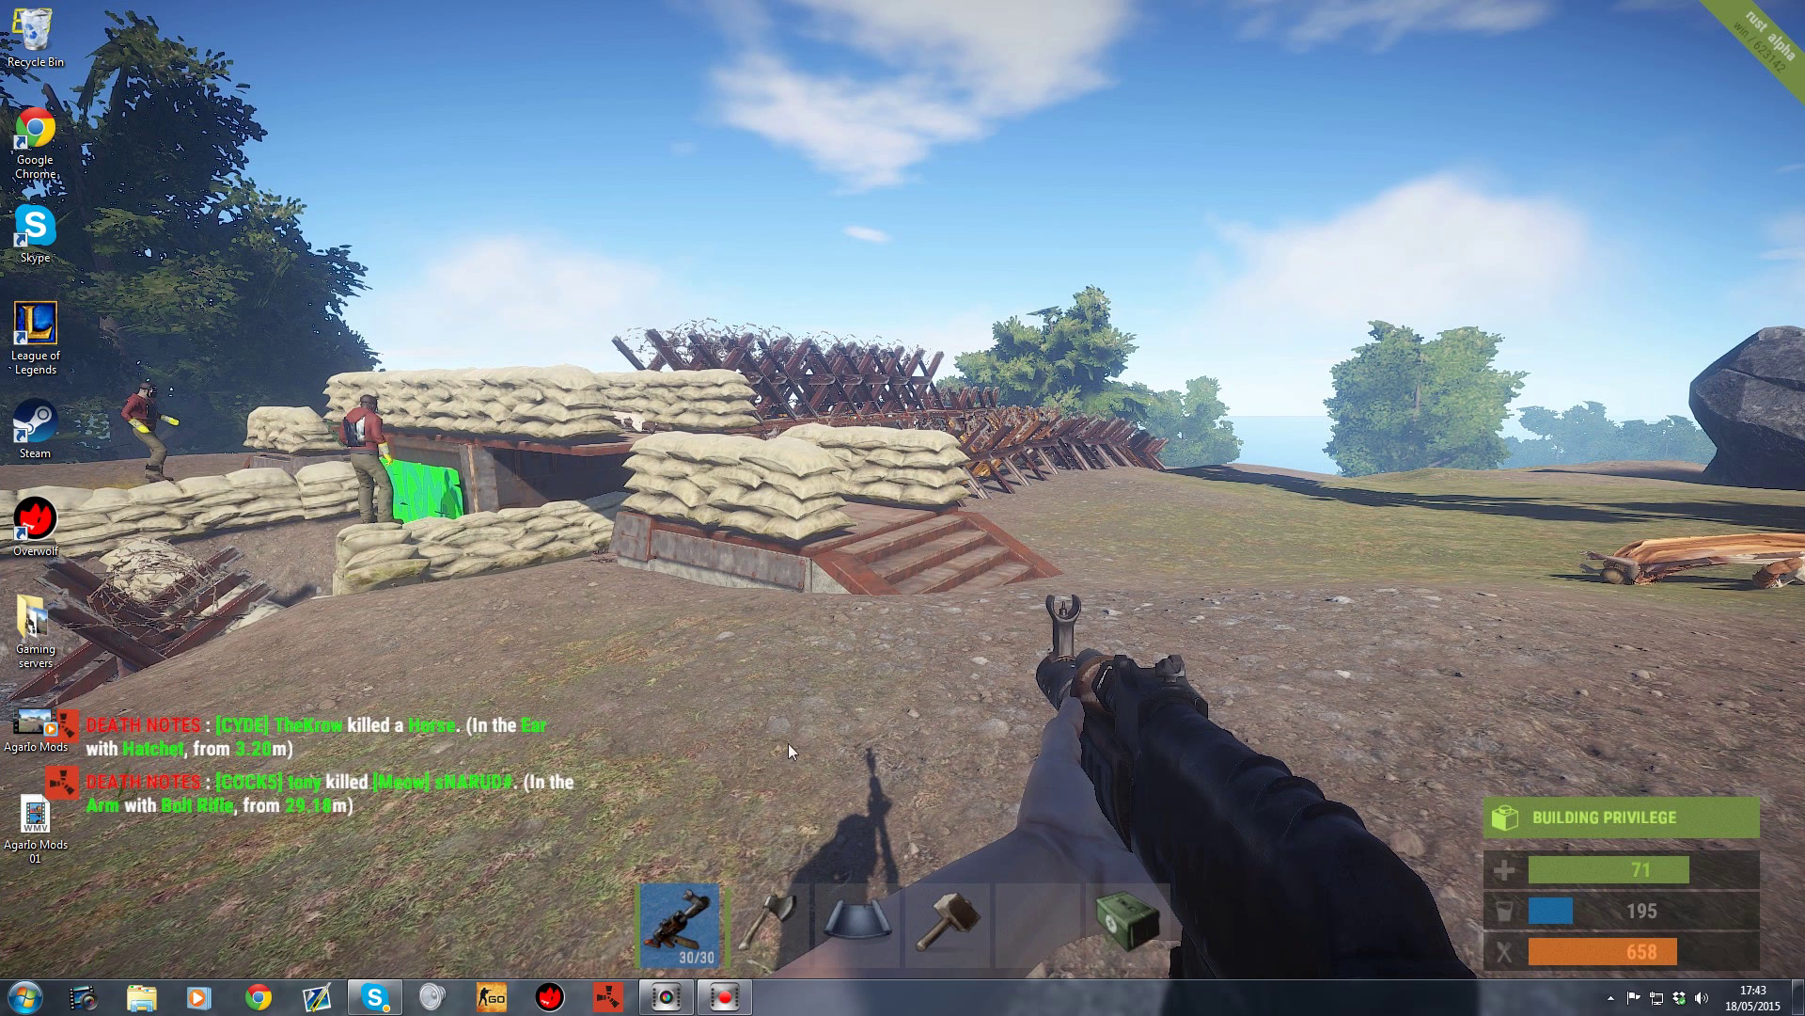